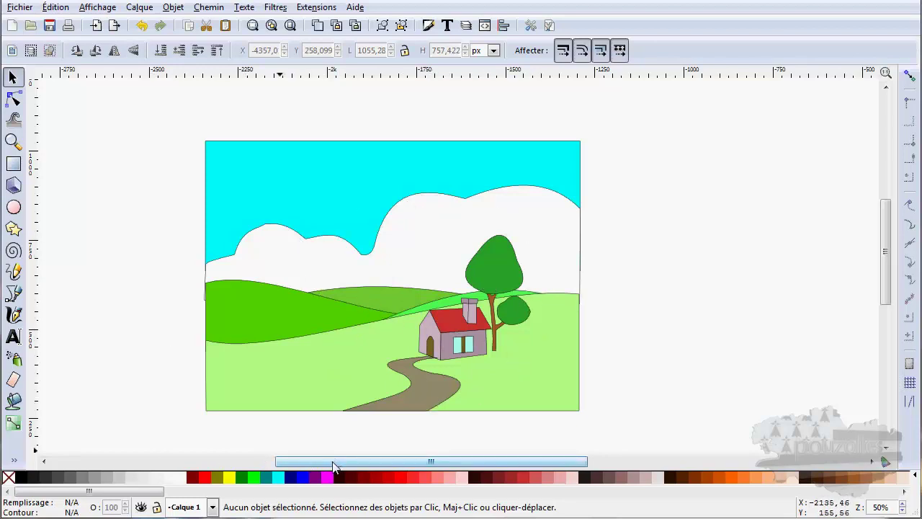
Step: Fill the sky rectangle of the uncoloured landscape drawing with pale turquoise #AAFFEE
drag(137, 492, 41, 494)
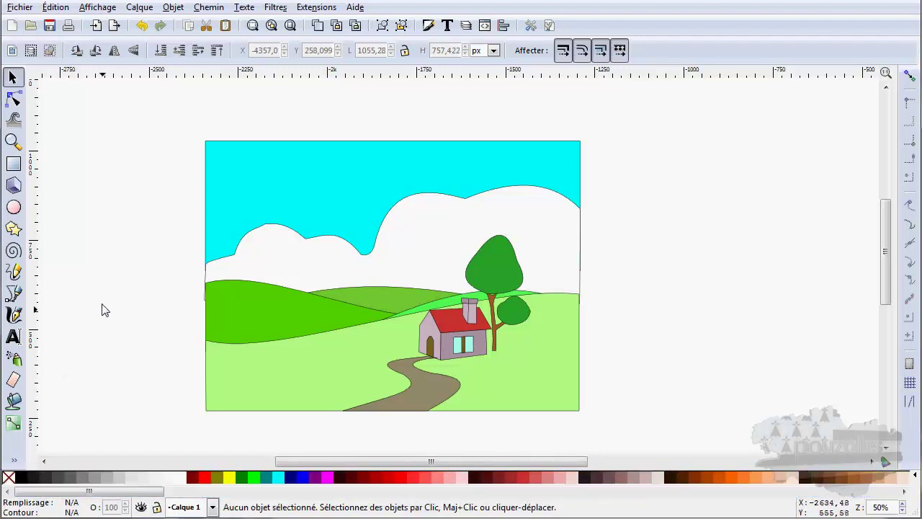
mouse_move(105, 300)
mouse_down()
mouse_move(735, 282)
mouse_move(788, 295)
mouse_up()
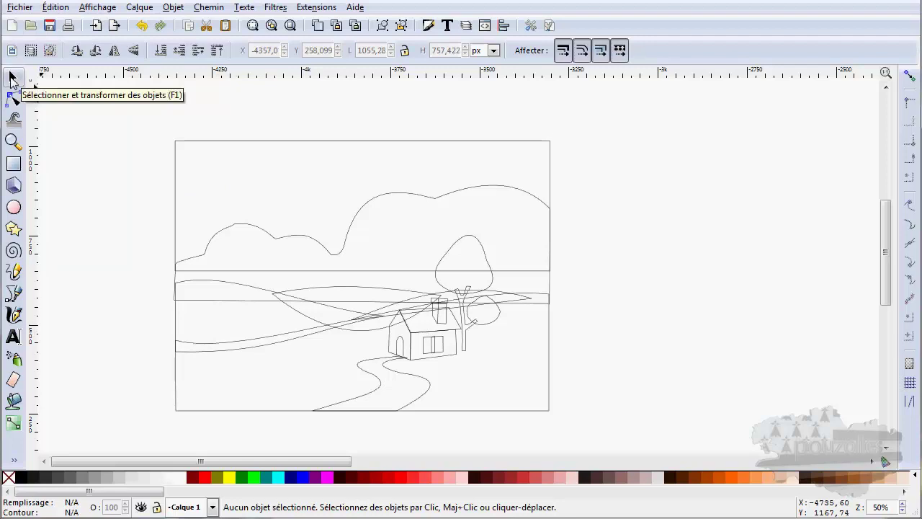
click(286, 143)
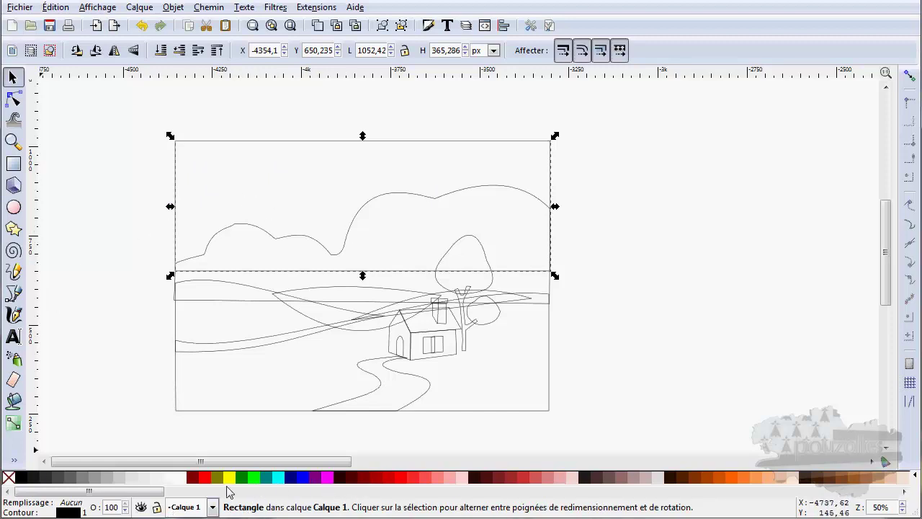
click(280, 479)
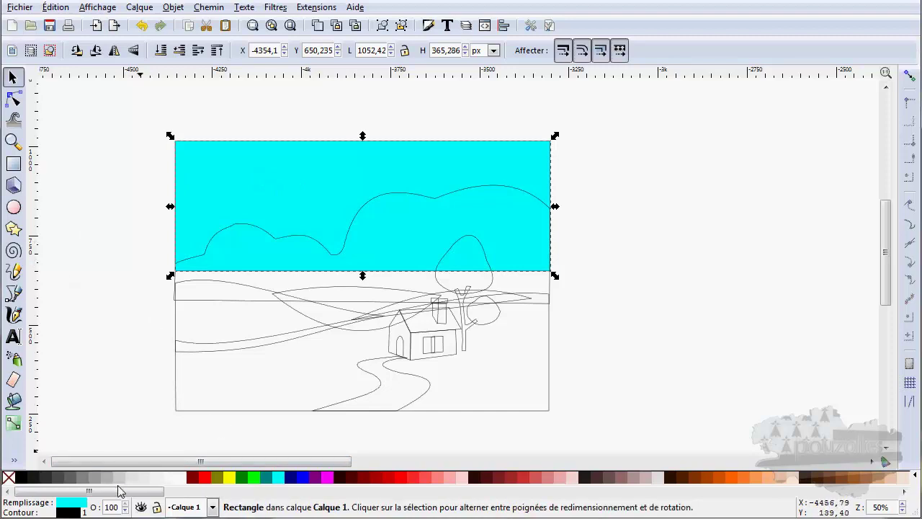
drag(121, 493, 510, 504)
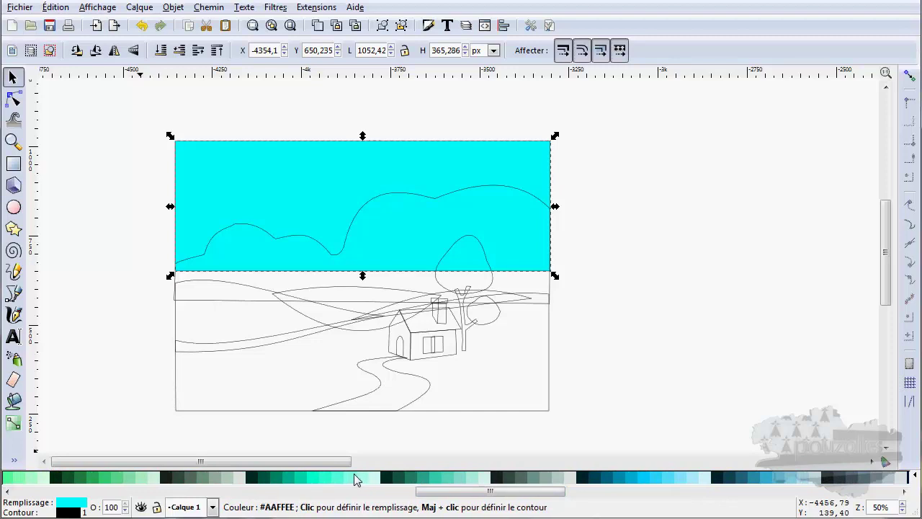
click(363, 480)
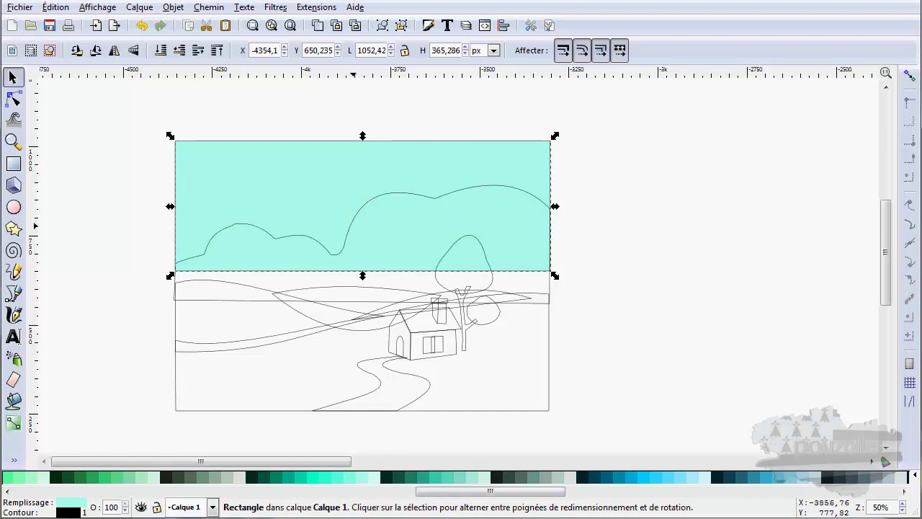
Step: Fill the cloud shape with 5% Gray
click(352, 227)
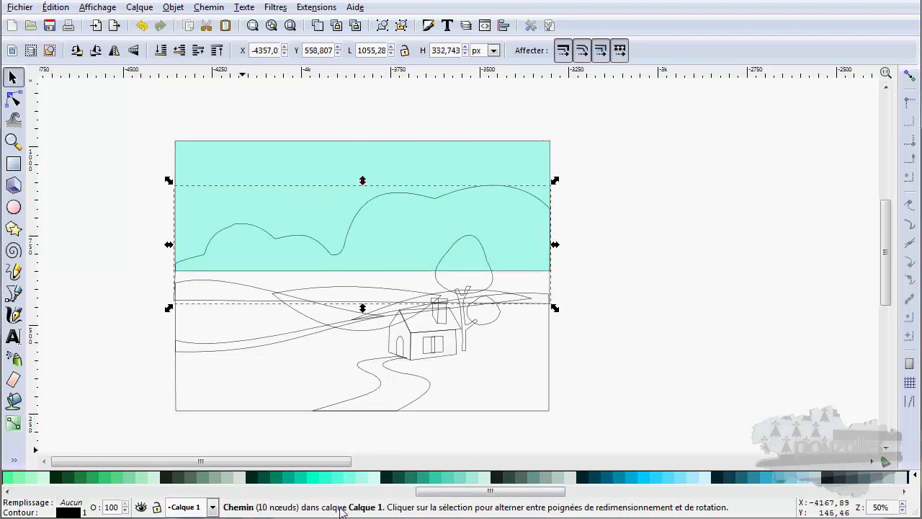
drag(465, 498, 24, 499)
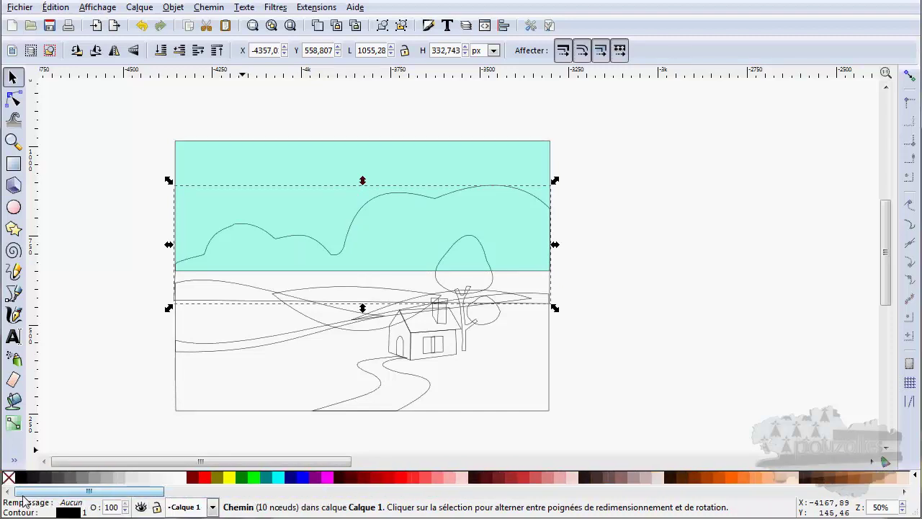
click(134, 482)
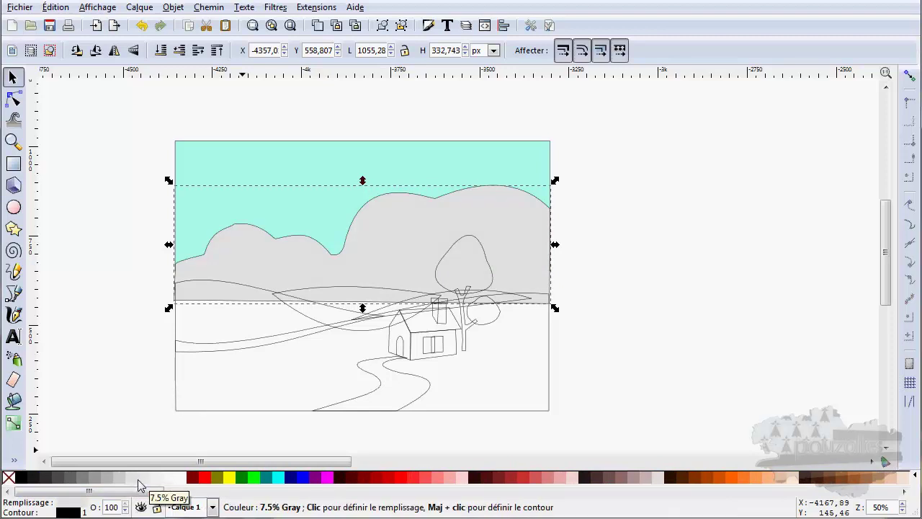
click(797, 485)
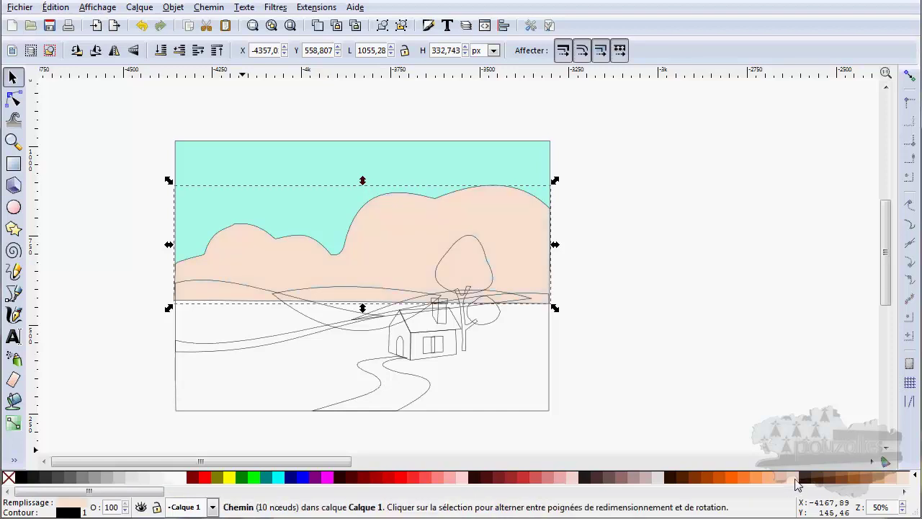
click(135, 483)
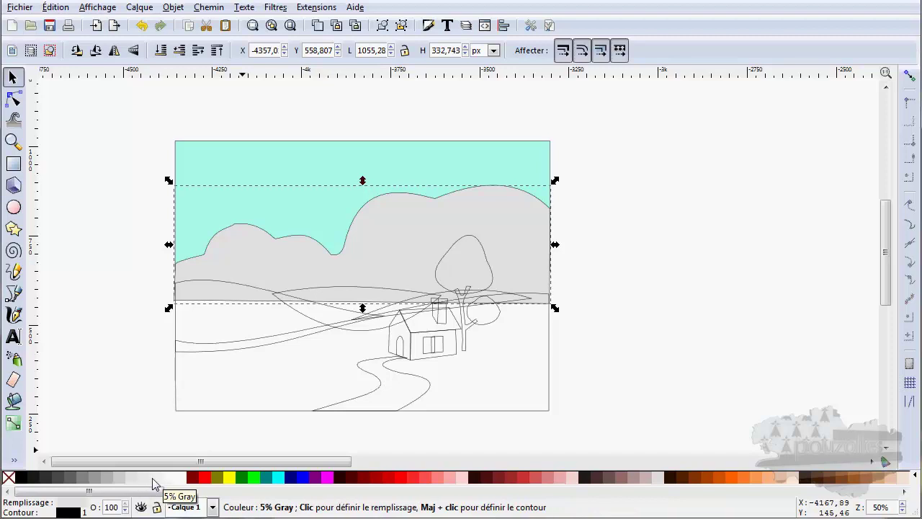
click(153, 479)
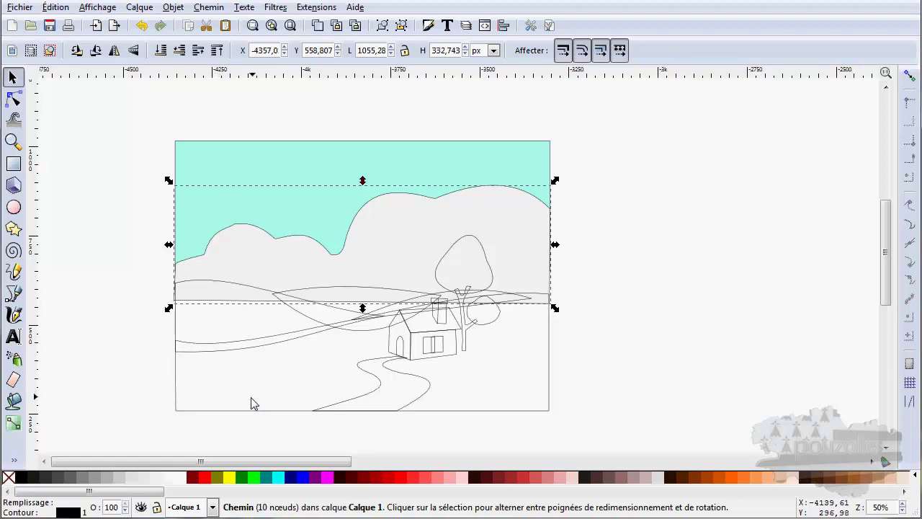
Step: Try out Green (#008000), Lime (#00FF00), Teal (#008080), cyan and blue fills on the foreground meadow
click(232, 411)
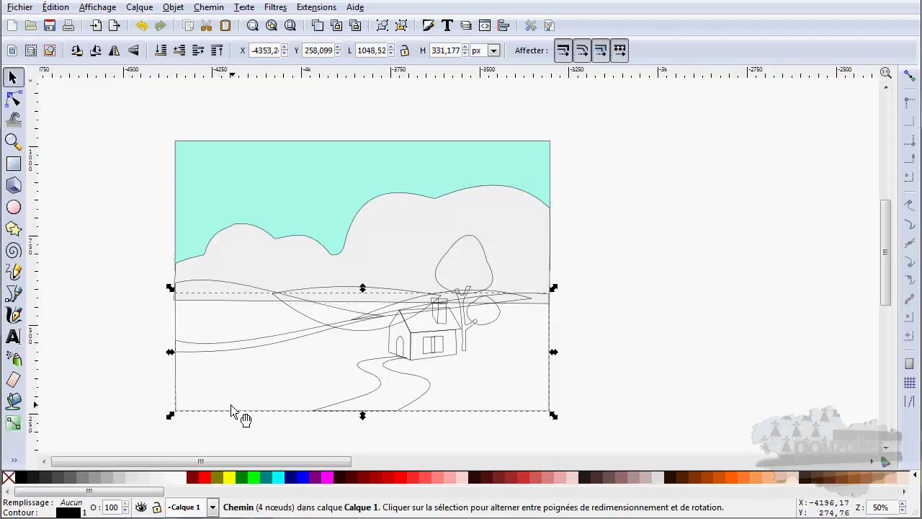
click(254, 479)
click(245, 478)
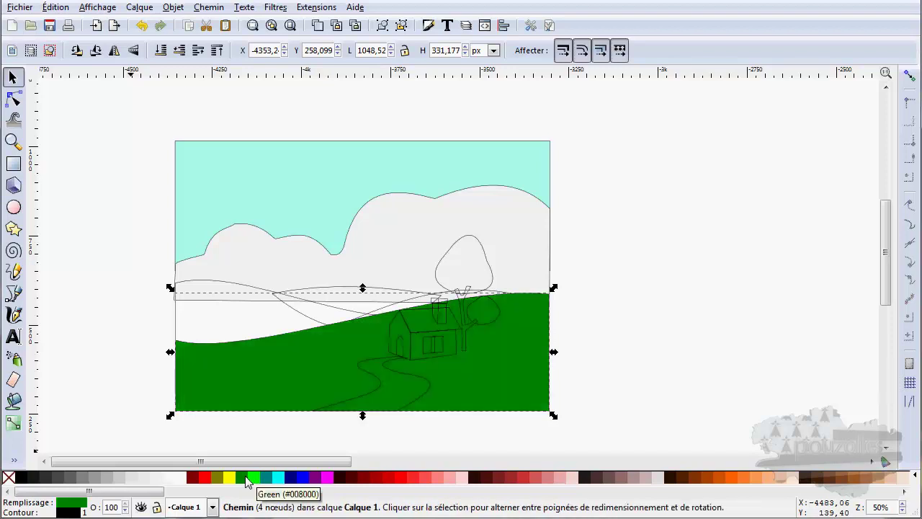
click(255, 478)
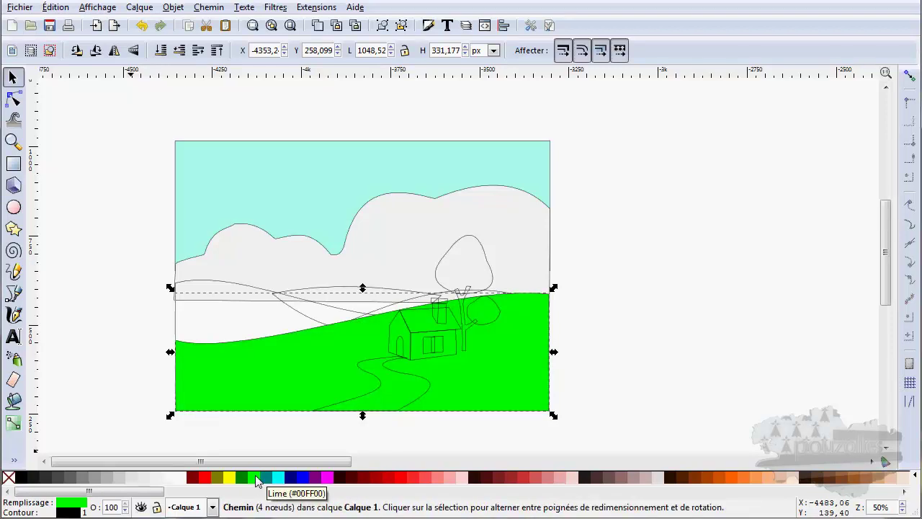
click(245, 479)
click(254, 478)
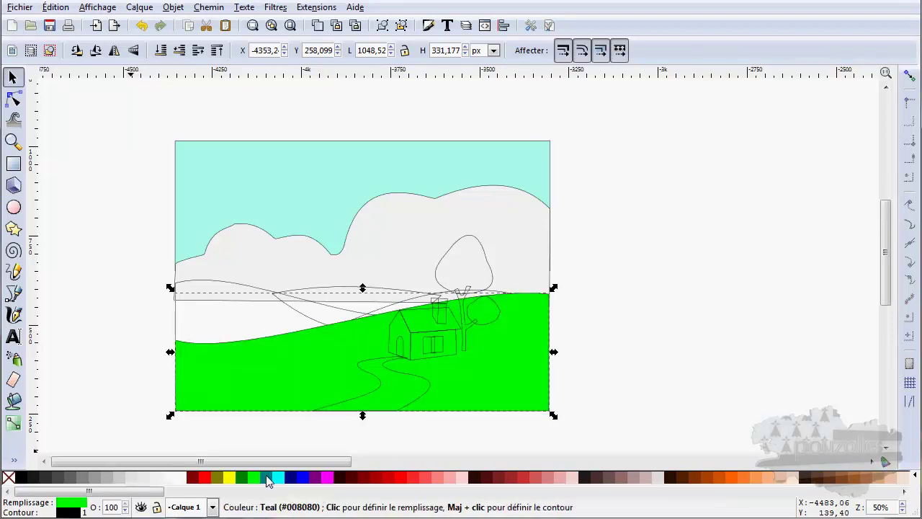
click(268, 479)
click(278, 478)
click(302, 478)
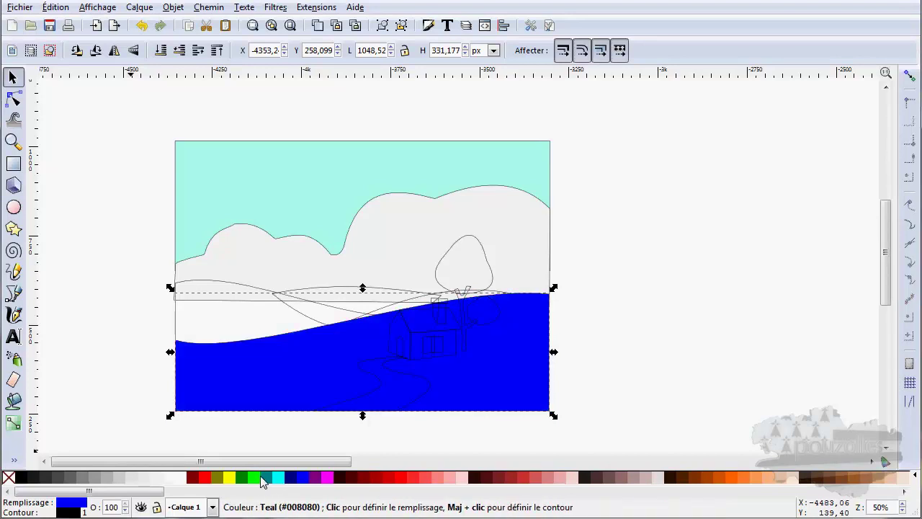
click(245, 479)
click(255, 478)
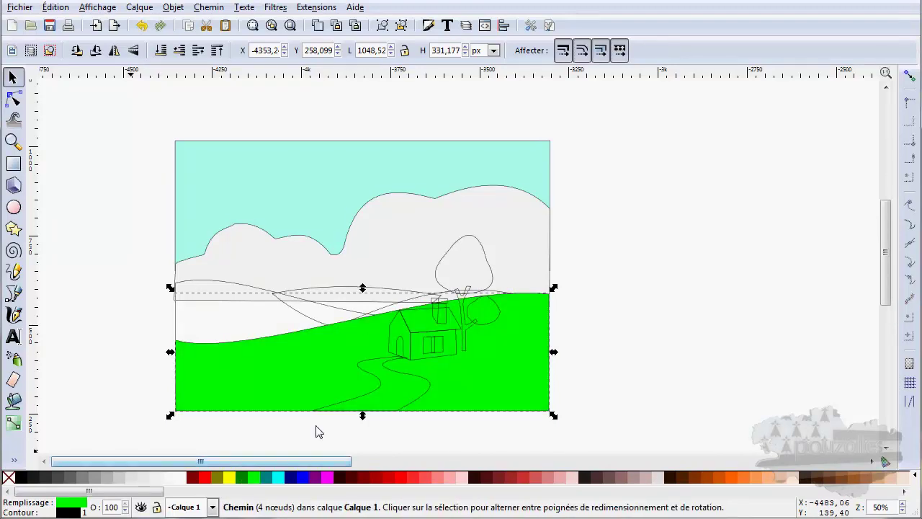
Step: Fill the foreground meadow with a light yellow-green shade from the extended palette colours
mouse_move(268, 465)
mouse_down()
mouse_move(418, 463)
mouse_move(261, 463)
mouse_up()
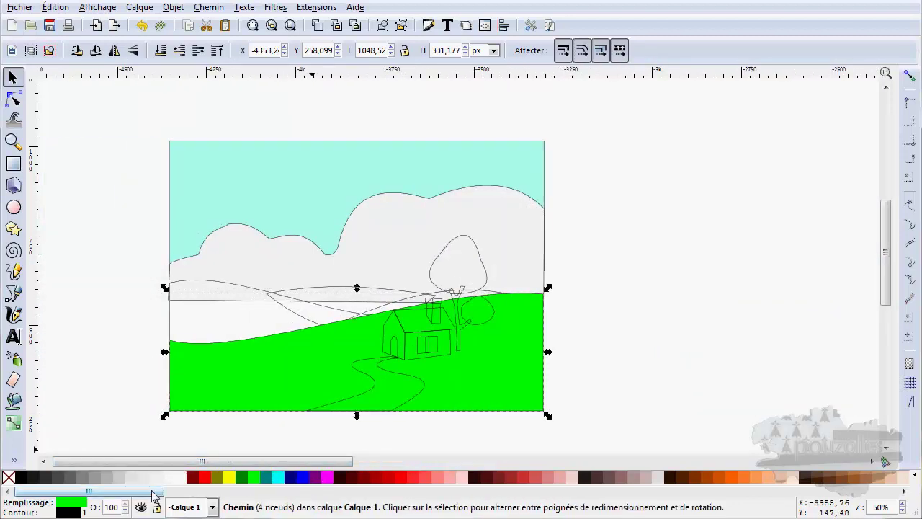
drag(155, 491, 408, 497)
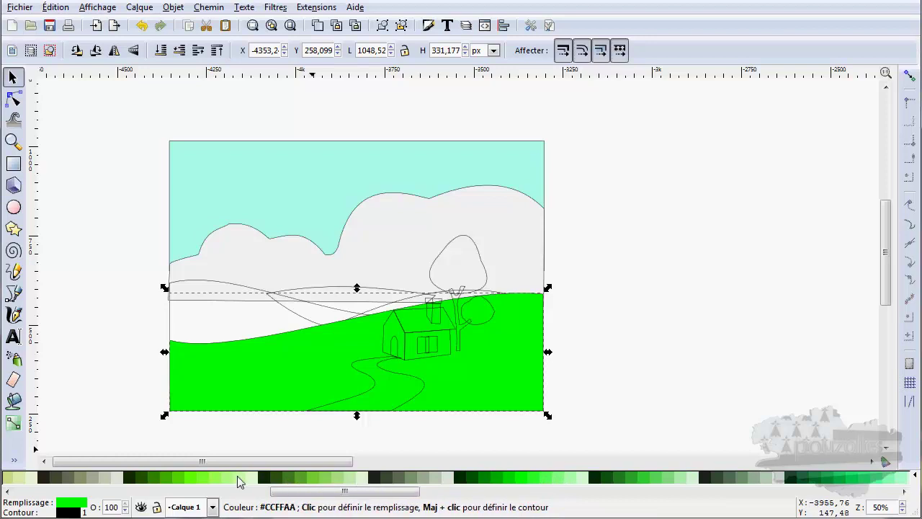
click(213, 481)
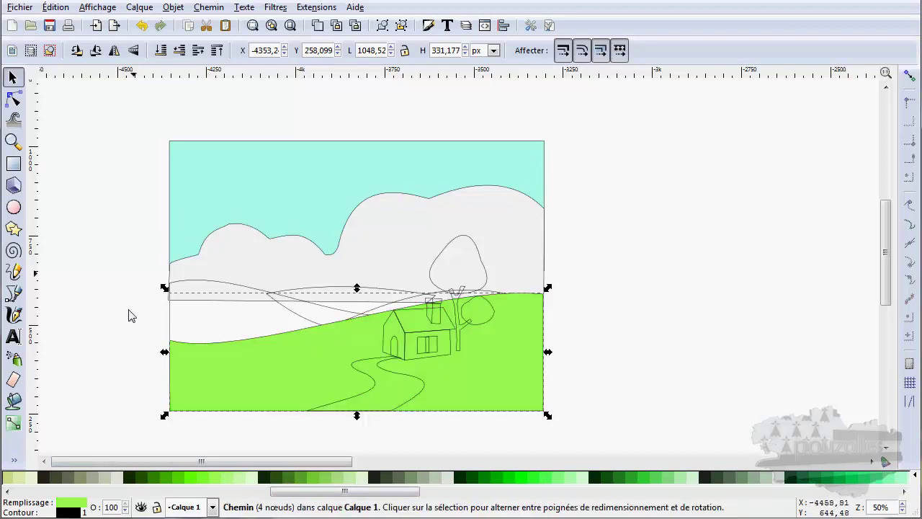
Step: Fill the winding path with grey-green and the large left hill with a pale muted green
click(372, 387)
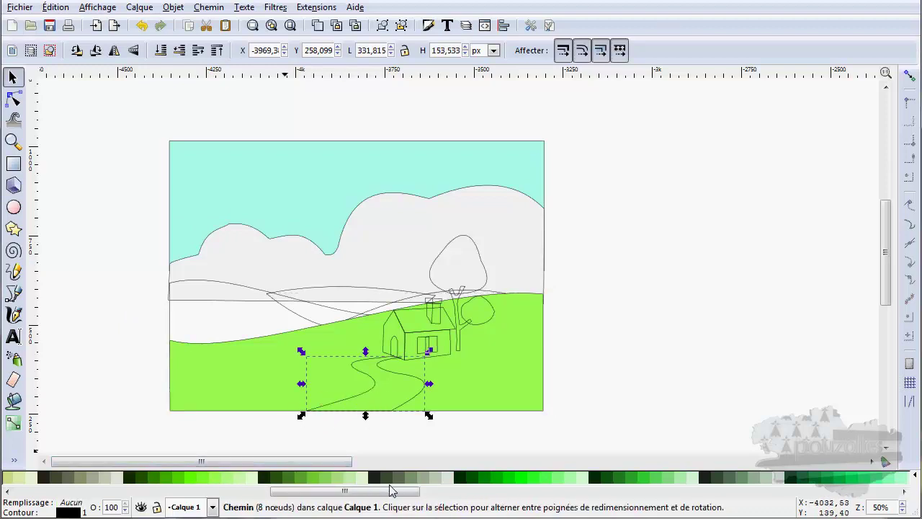
click(427, 482)
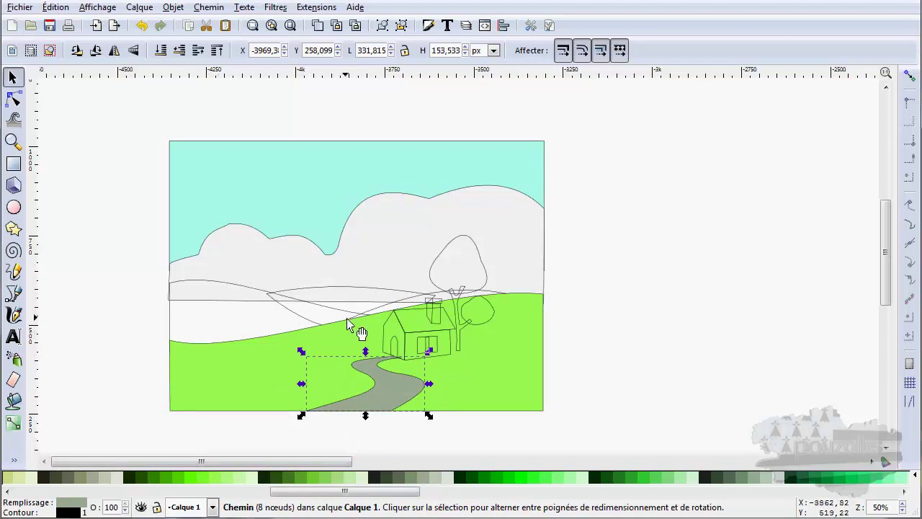
click(208, 283)
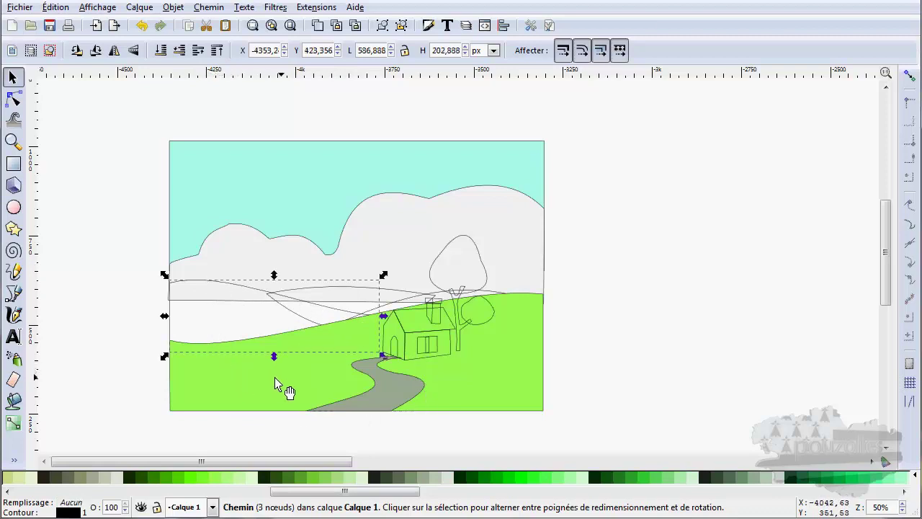
click(335, 483)
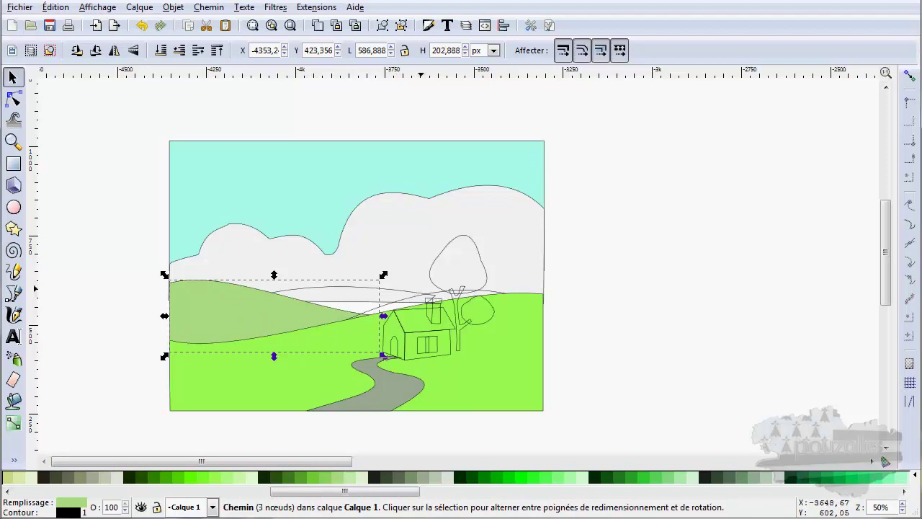
Step: Fill the narrow hill behind the house and tree with bright green #7FFF2A
click(450, 307)
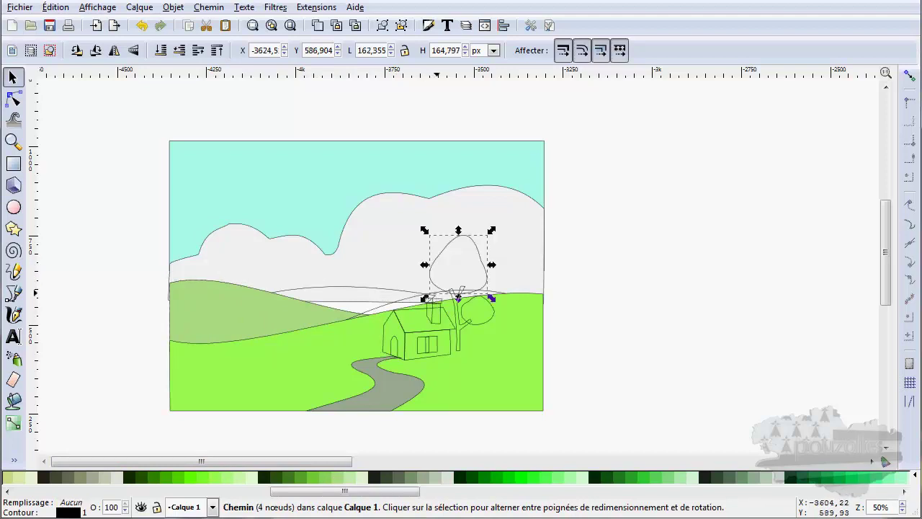
click(383, 312)
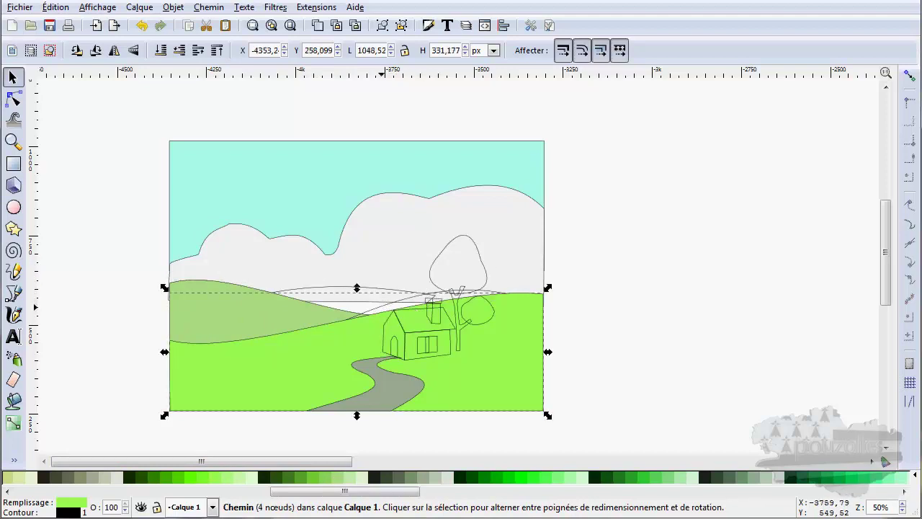
click(379, 313)
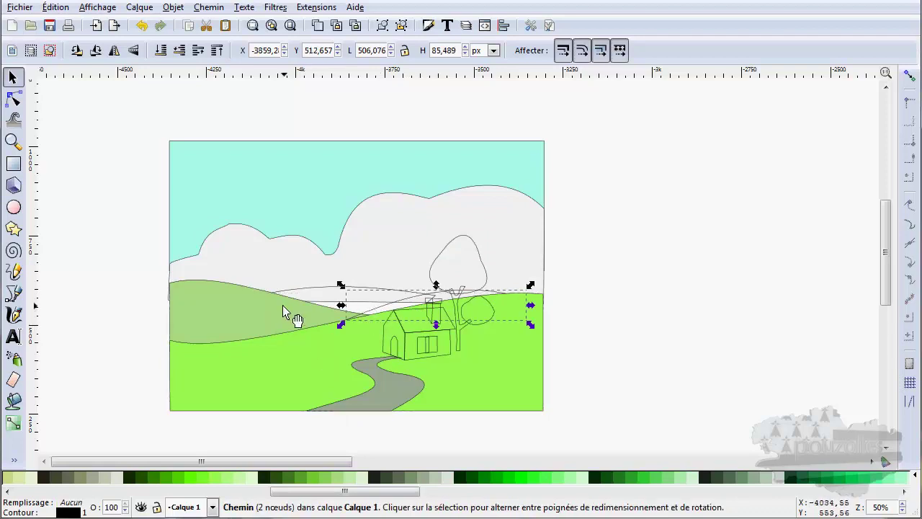
click(338, 484)
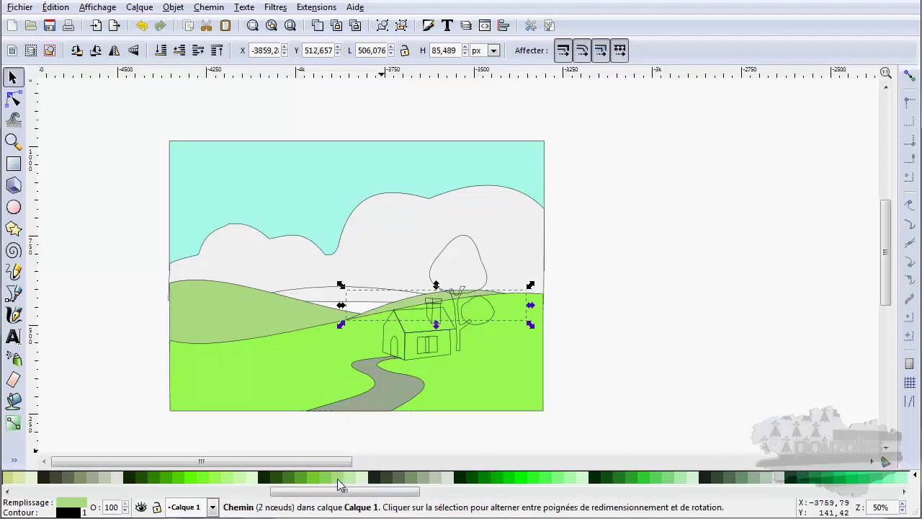
click(560, 480)
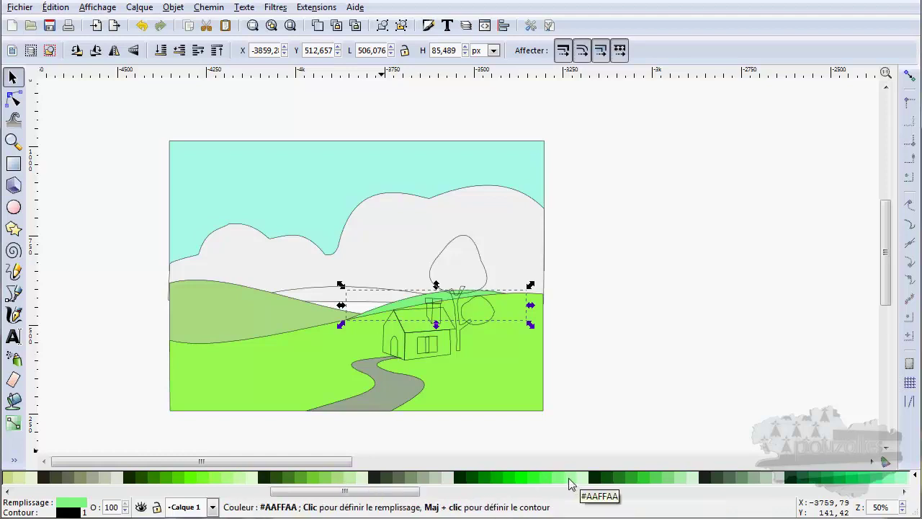
click(570, 481)
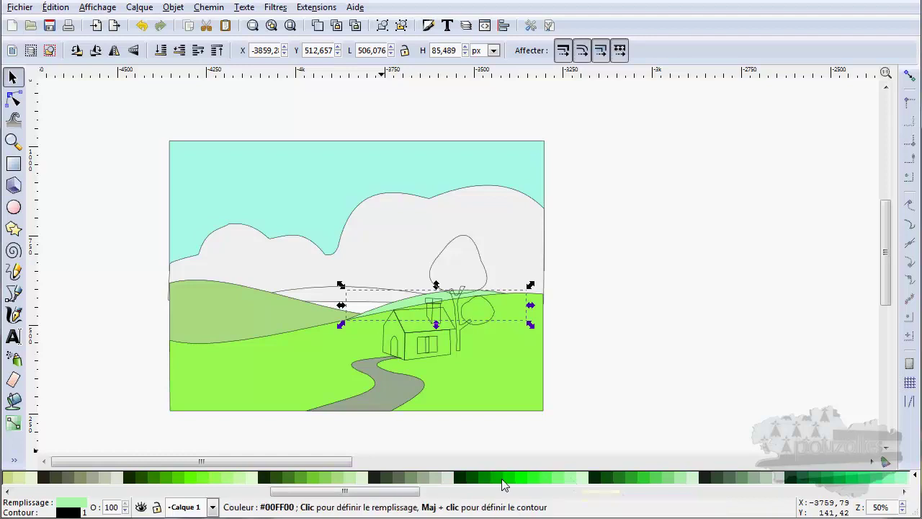
click(225, 481)
click(217, 482)
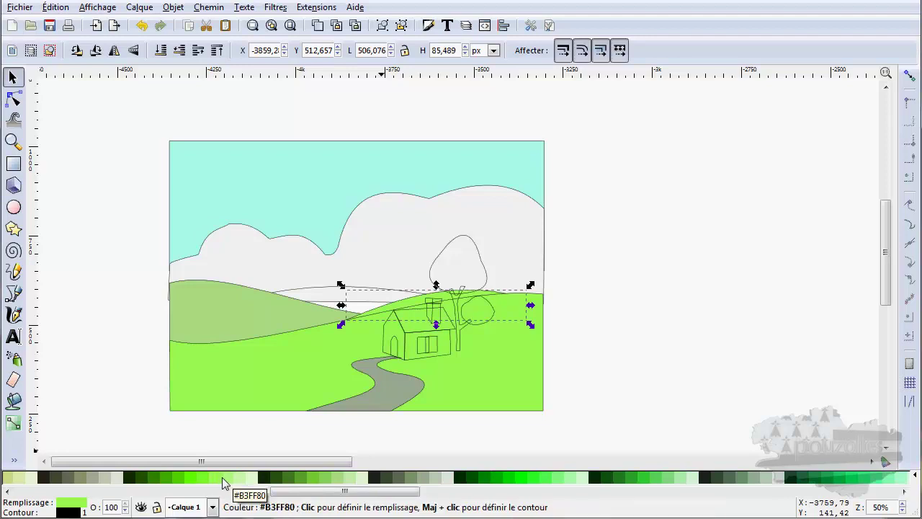
click(206, 482)
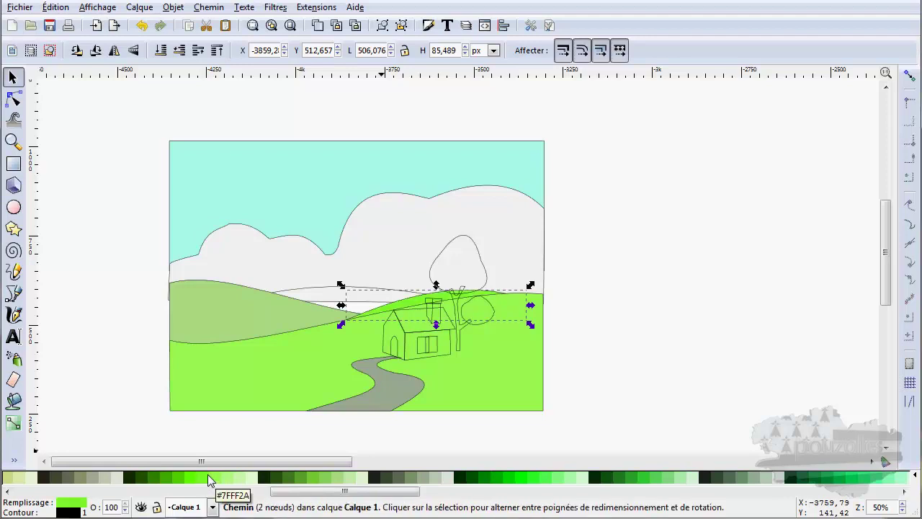
Step: Fill the distant middle hill below the clouds with a medium green
click(351, 290)
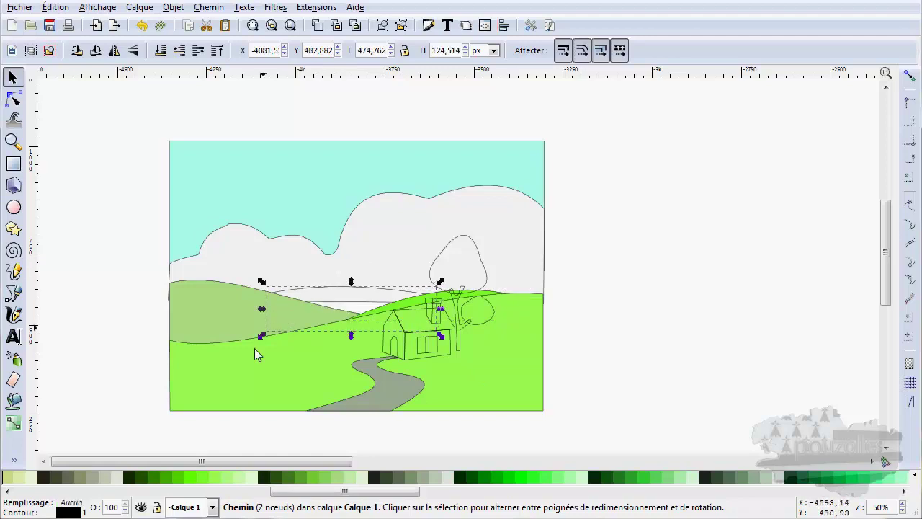
click(315, 481)
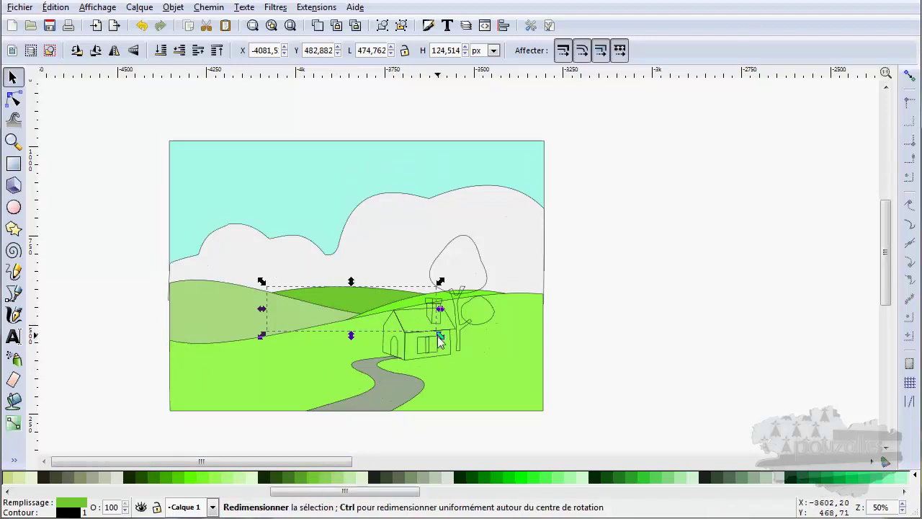
Step: Fill the house's gable wall around the arched door with muted pink #DE8787
scroll(438, 336, up, 2)
scroll(439, 336, up, 1)
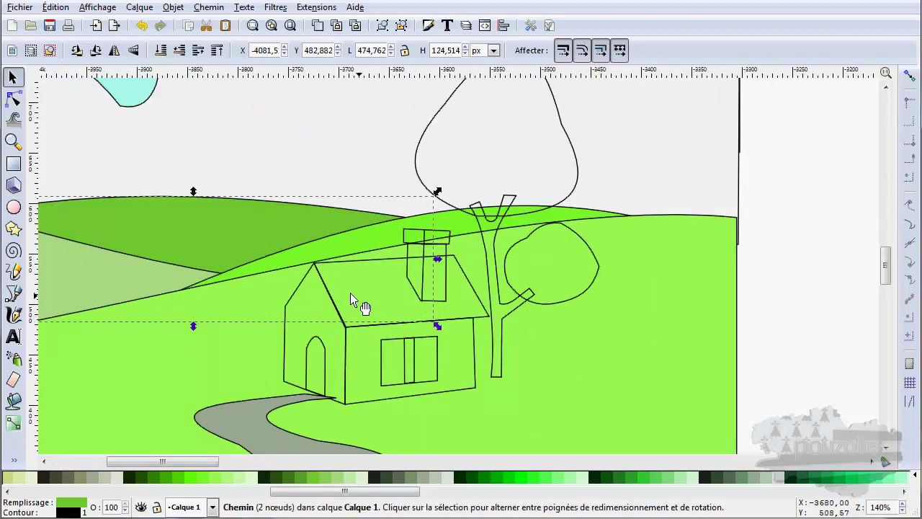
click(297, 294)
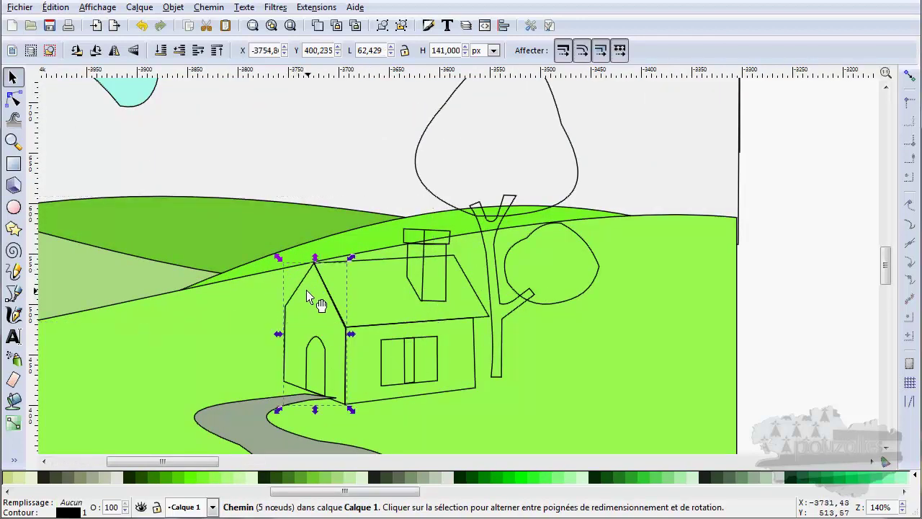
drag(336, 495, 141, 497)
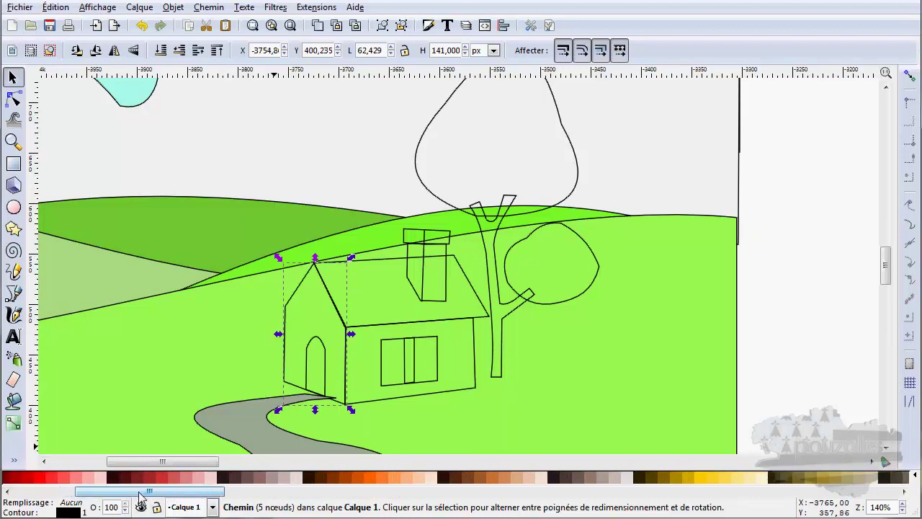
click(187, 479)
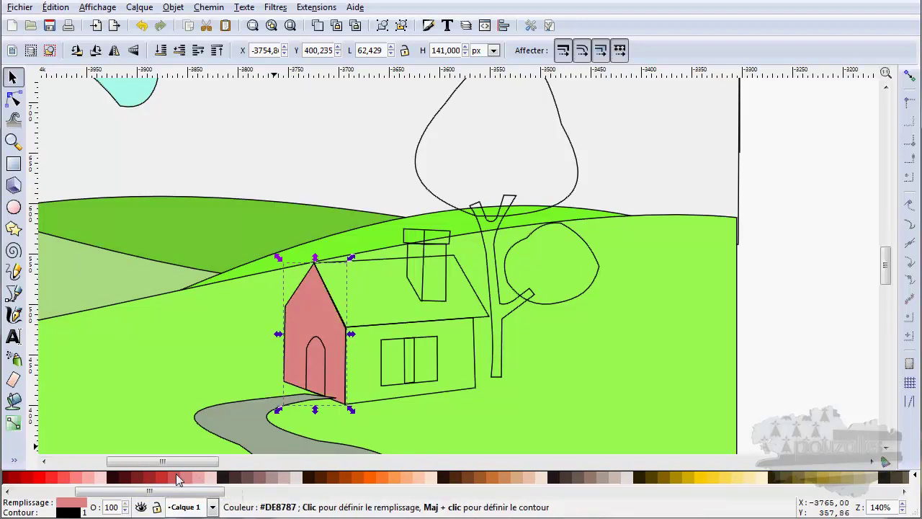
click(81, 479)
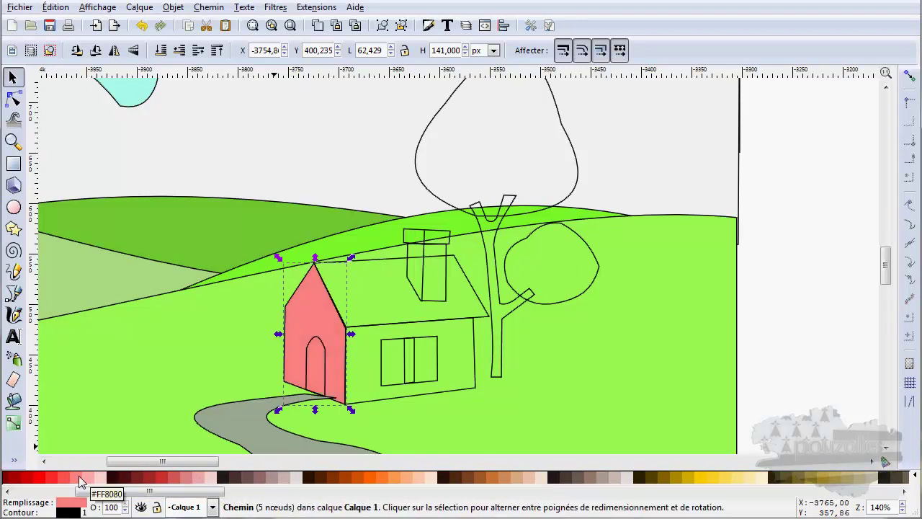
click(185, 480)
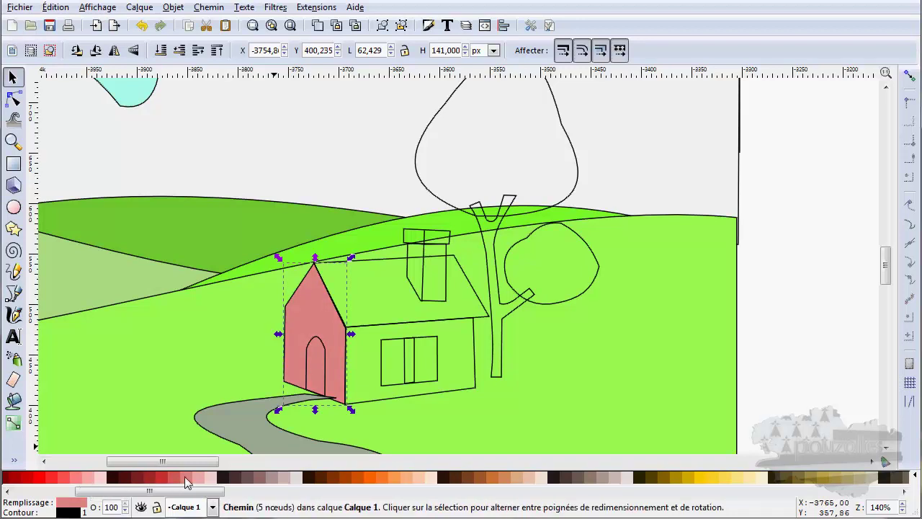
Step: Fill the house's long side wall with a darker pinkish red than the gable wall
click(371, 335)
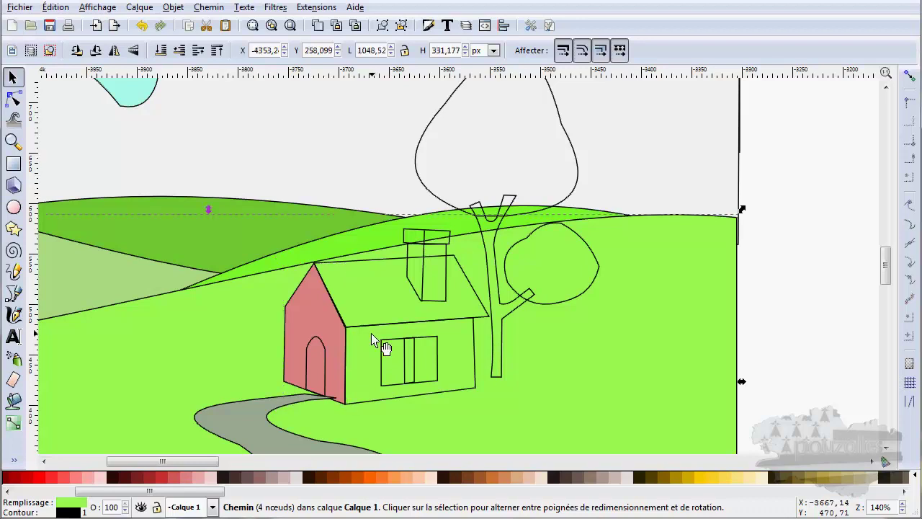
click(367, 398)
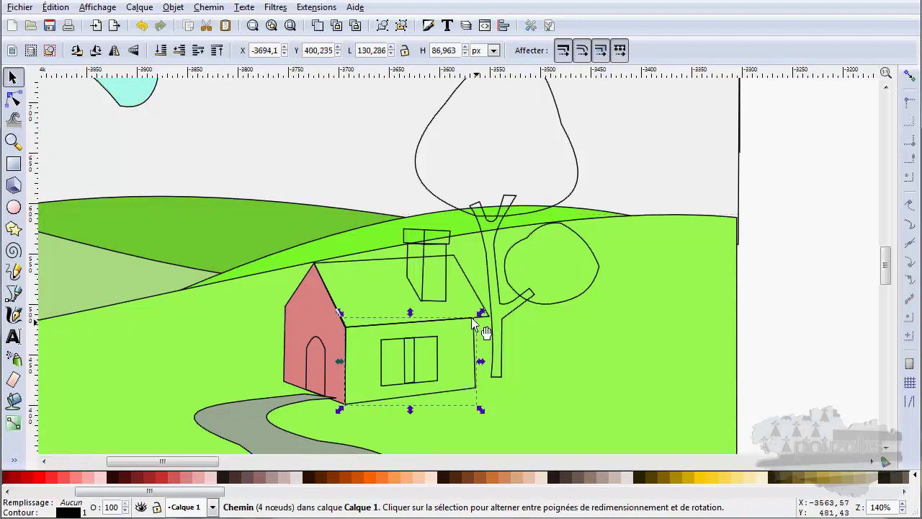
click(175, 479)
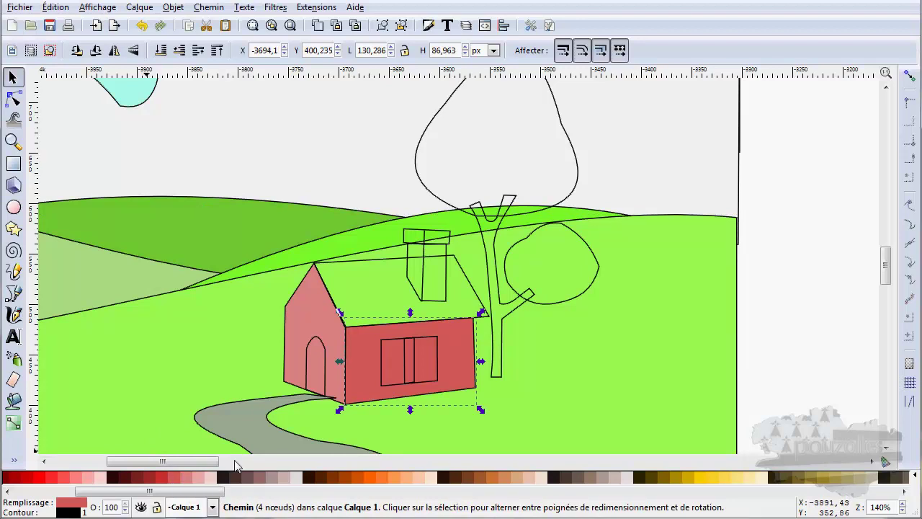
Step: Fill the house window with pale turquoise and its central vertical bar with brown #A05A2C
click(392, 343)
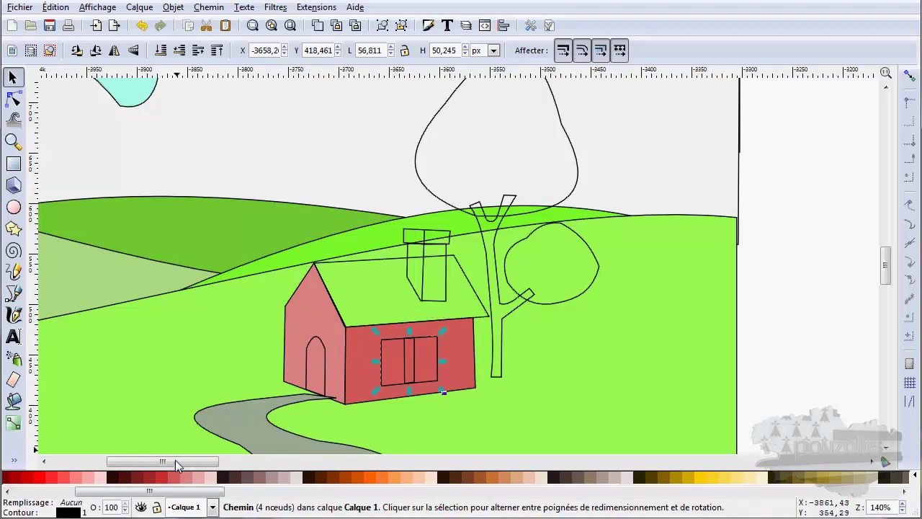
drag(196, 493, 487, 495)
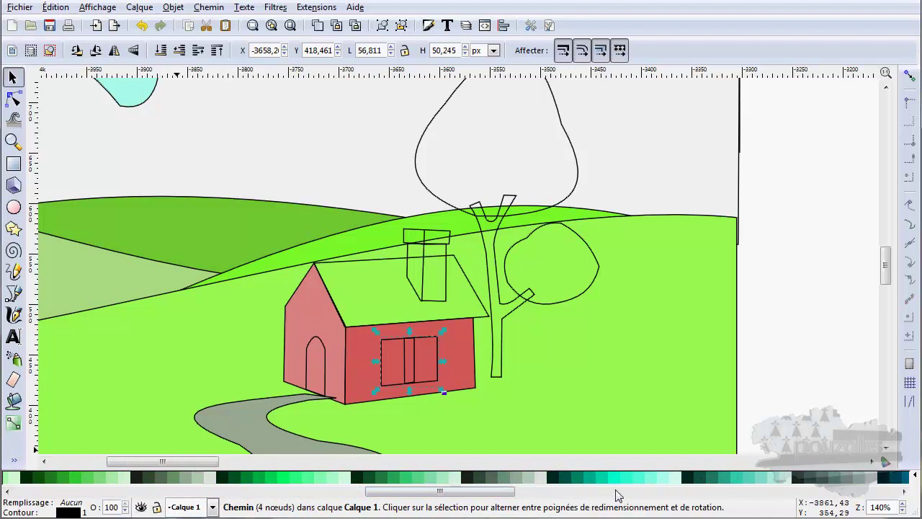
click(666, 479)
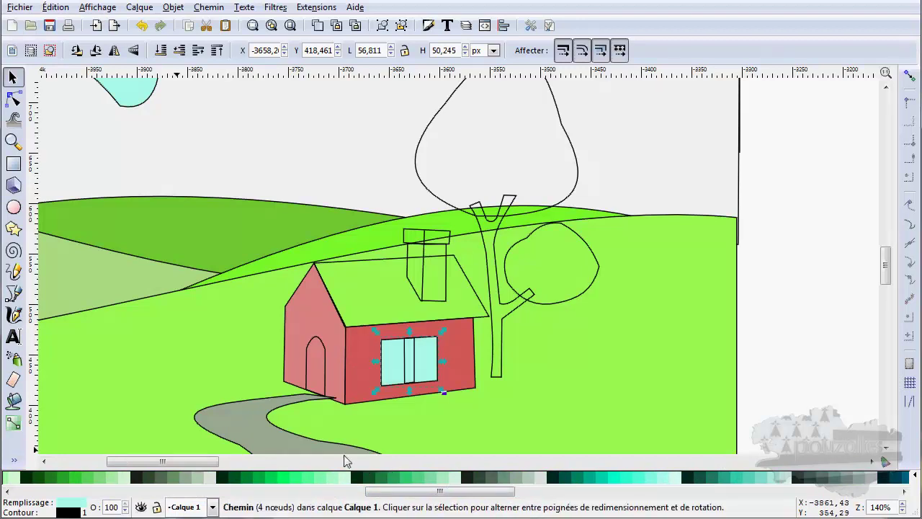
click(411, 350)
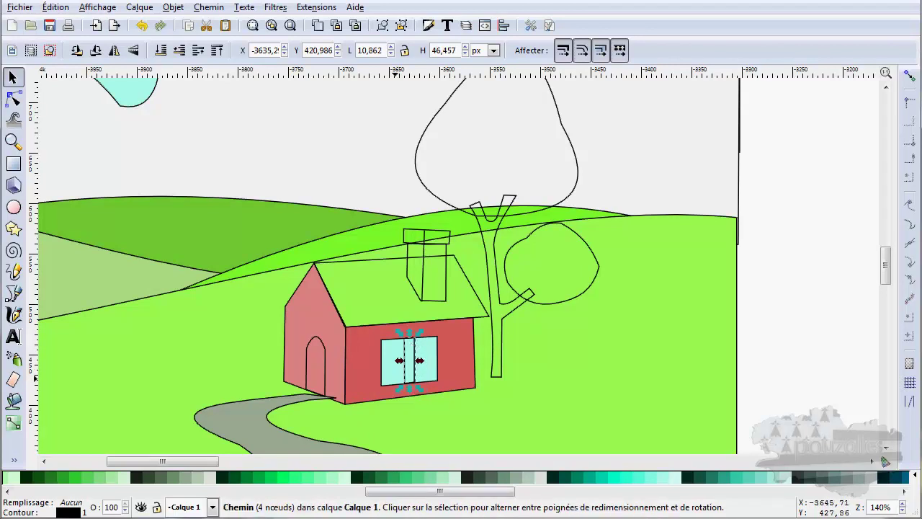
drag(412, 498, 175, 503)
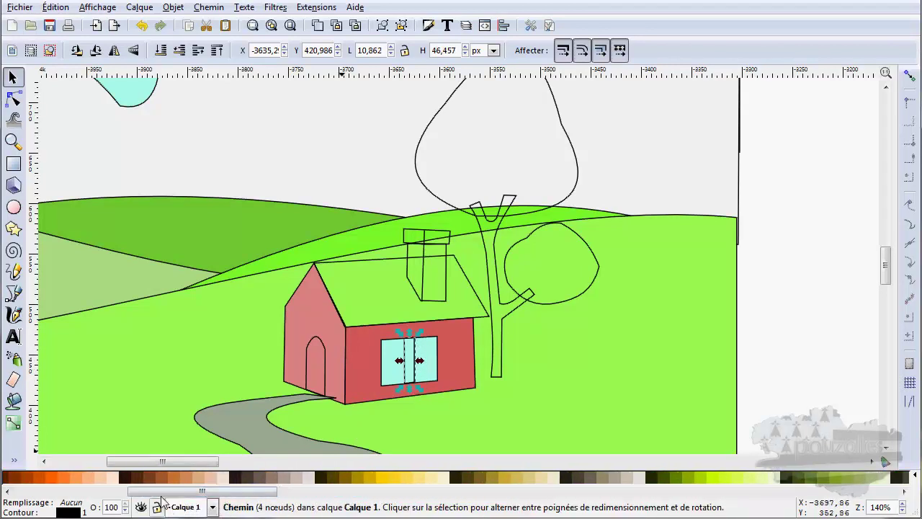
click(156, 478)
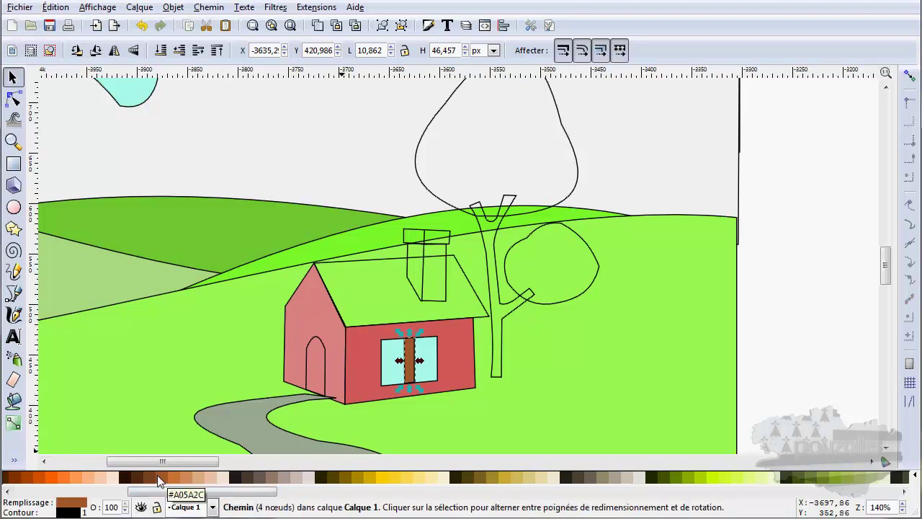
Step: Fill the house roof with bright red #FF2A2A
key(Tab)
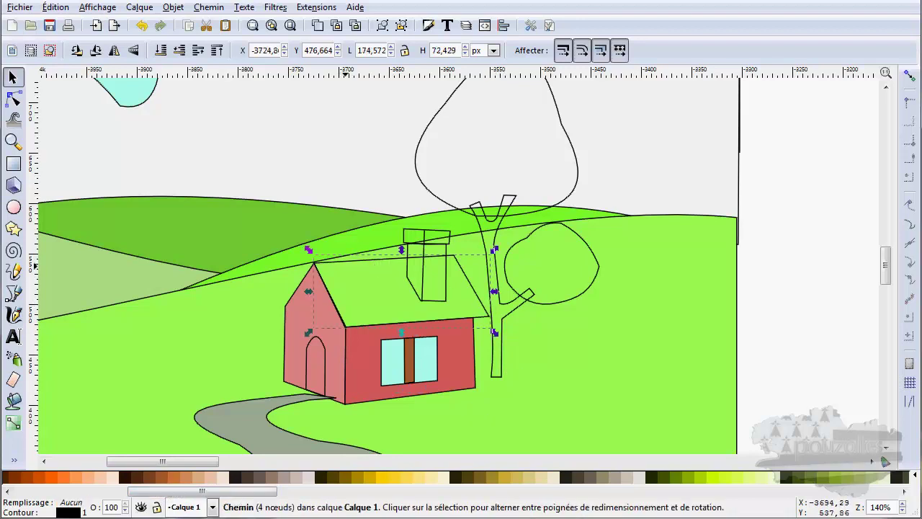
drag(193, 496, 109, 502)
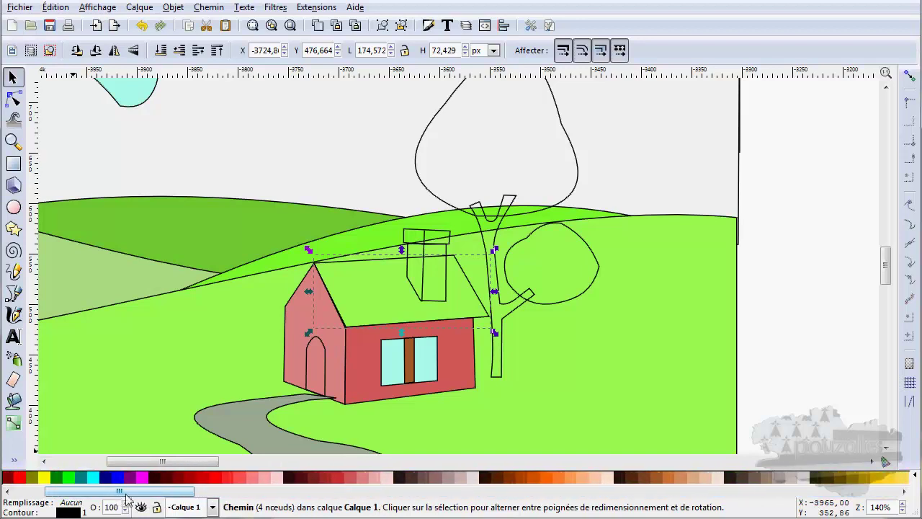
click(240, 481)
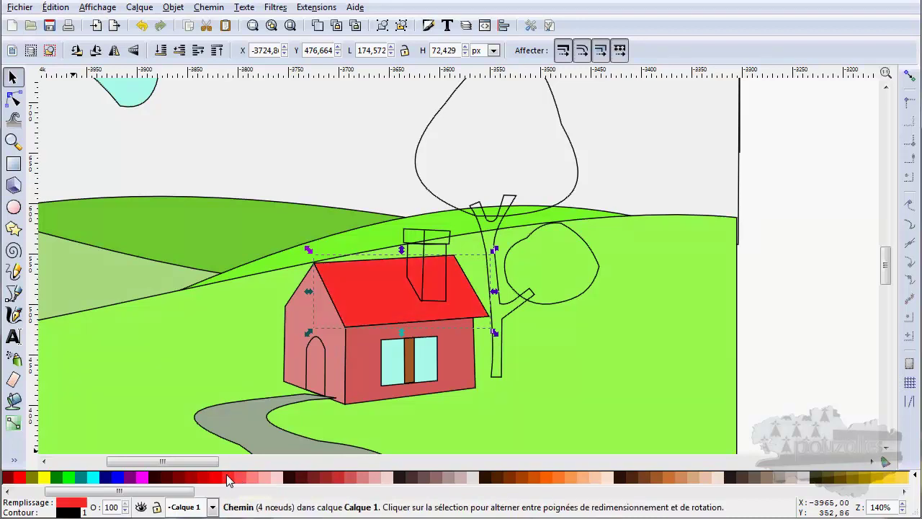
click(228, 480)
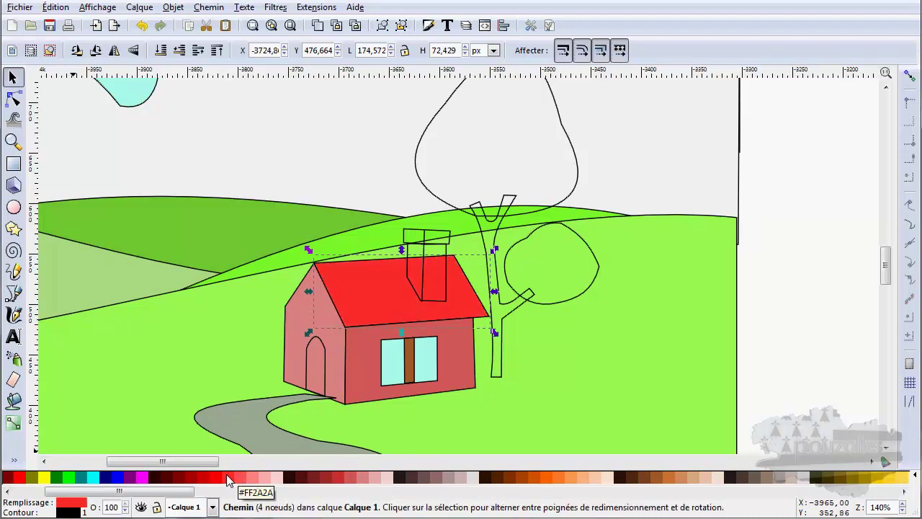
Step: Fill the chimney stack with the gable wall's pink, sampled with the Dropper tool
click(423, 272)
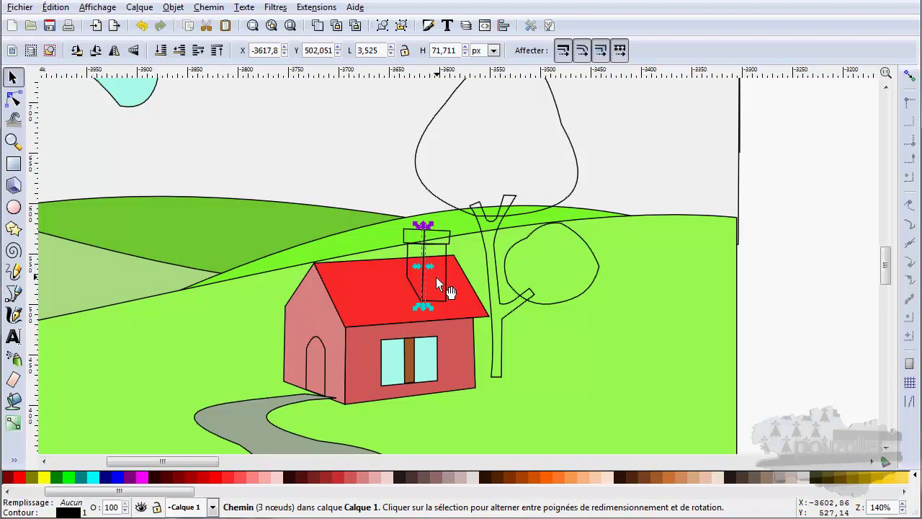
click(446, 290)
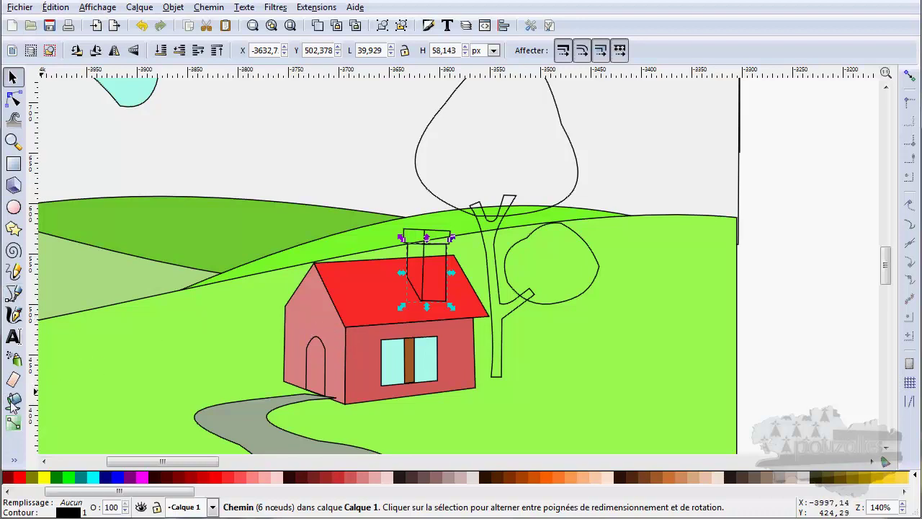
click(14, 460)
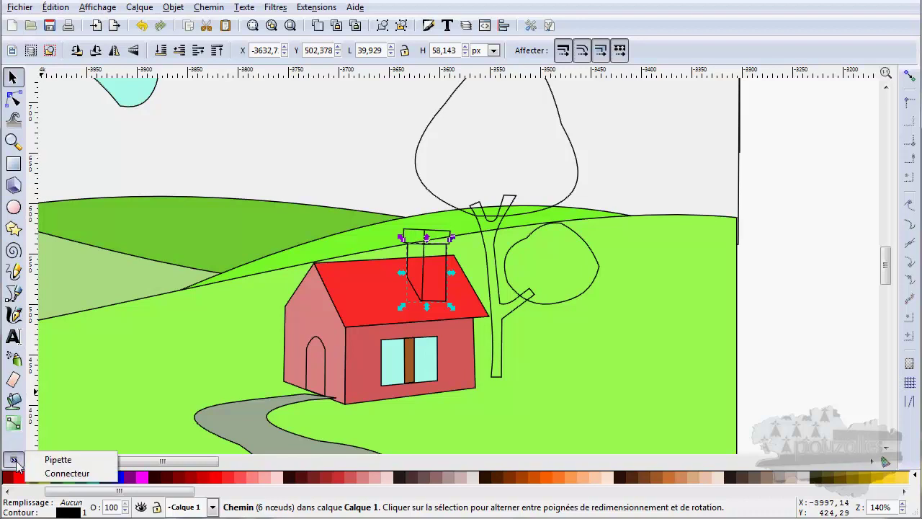
click(58, 460)
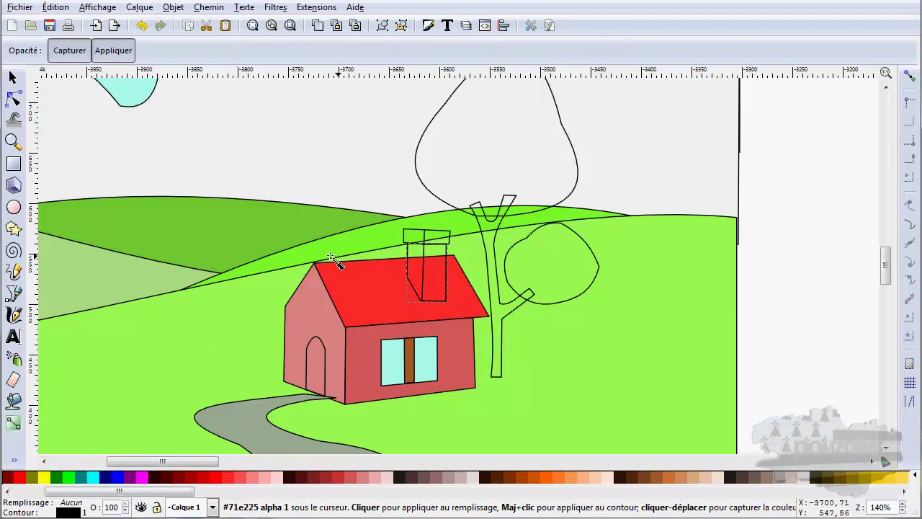
click(322, 316)
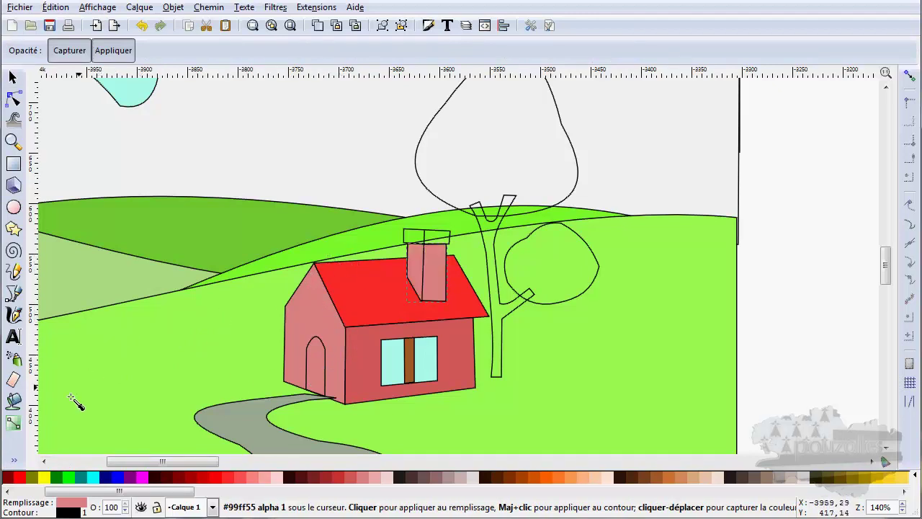
Step: Fill the chimney cap with the long side wall's darker red, sampled with the Dropper tool
click(12, 77)
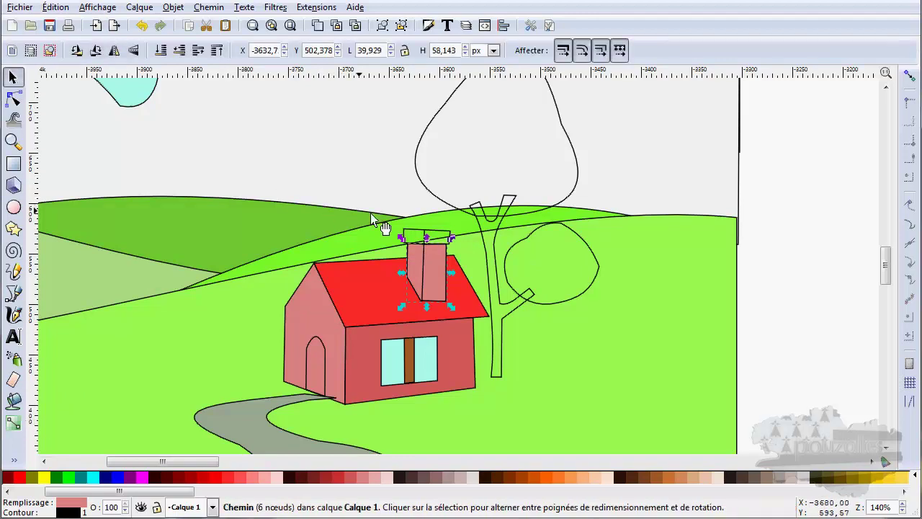
click(423, 236)
click(423, 236)
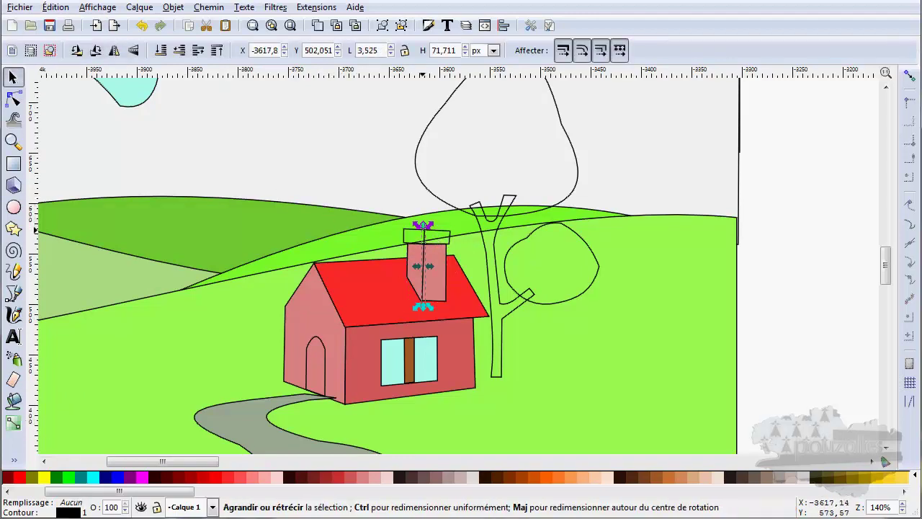
click(410, 228)
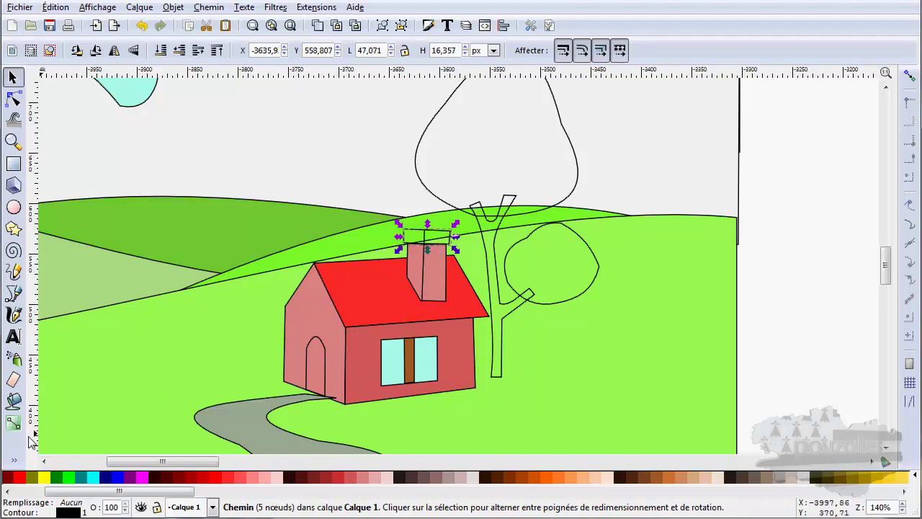
click(13, 461)
click(51, 457)
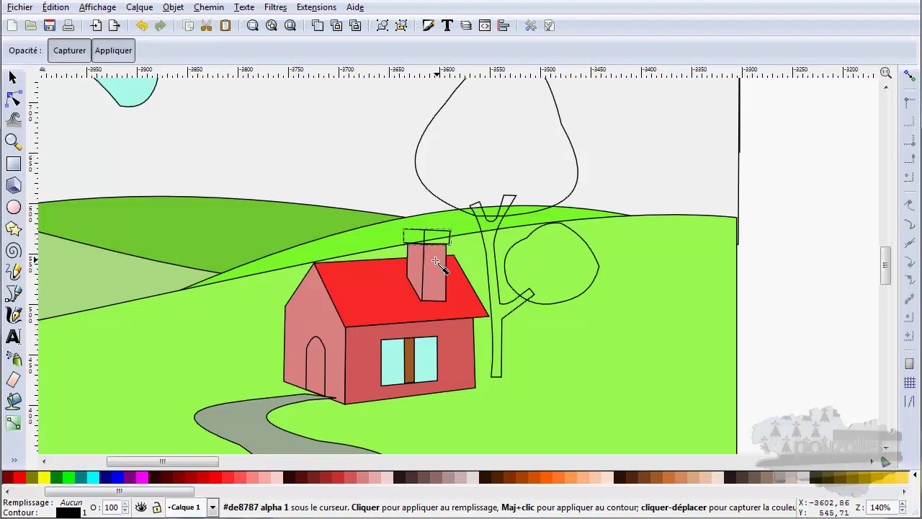
click(461, 356)
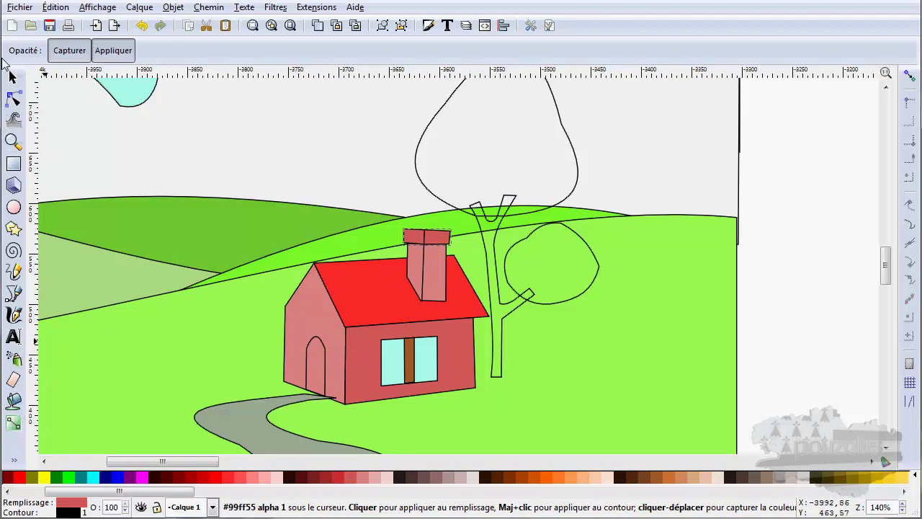
Step: Fill the arched door on the gable wall with dark brown #803300
click(15, 77)
click(309, 354)
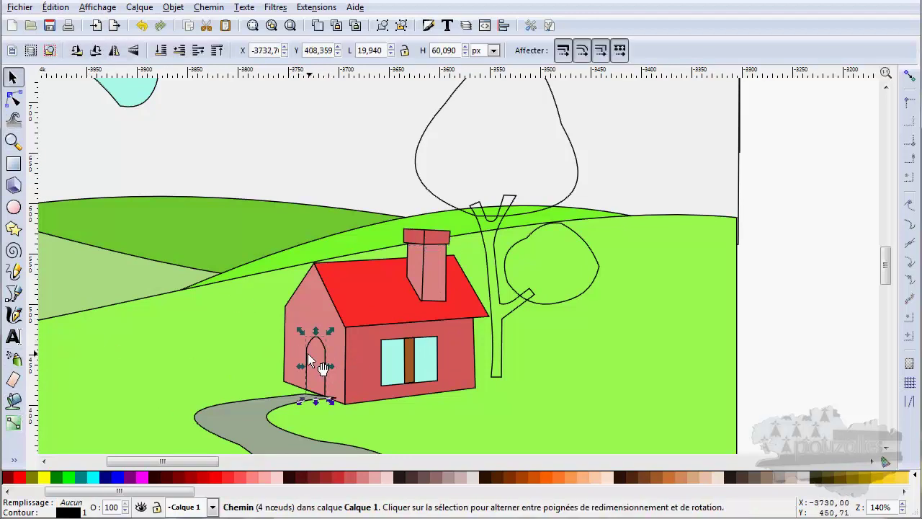
click(511, 481)
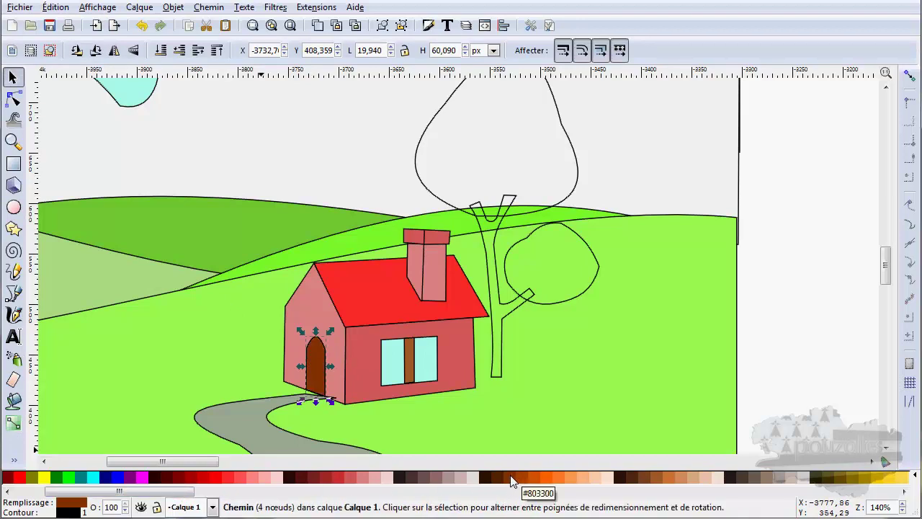
Step: Fill the tree trunk and its branches with very dark brown #502D16
click(503, 243)
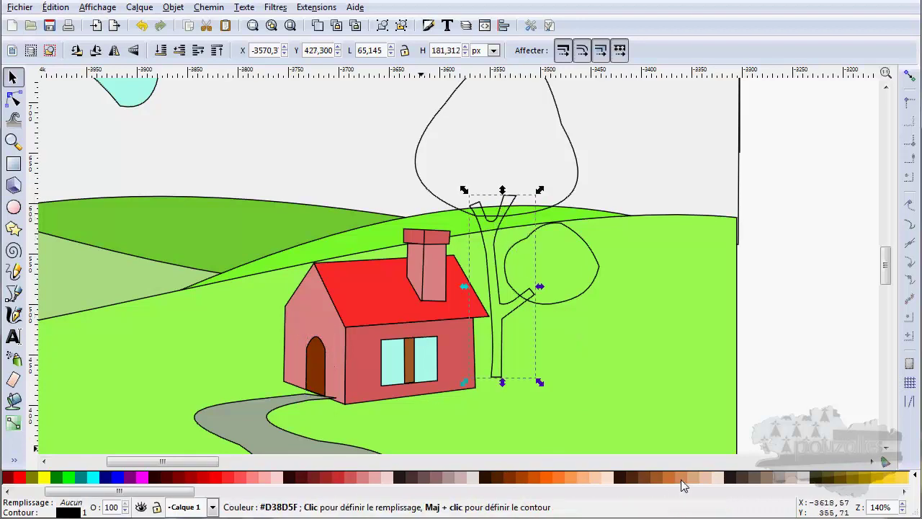
click(658, 479)
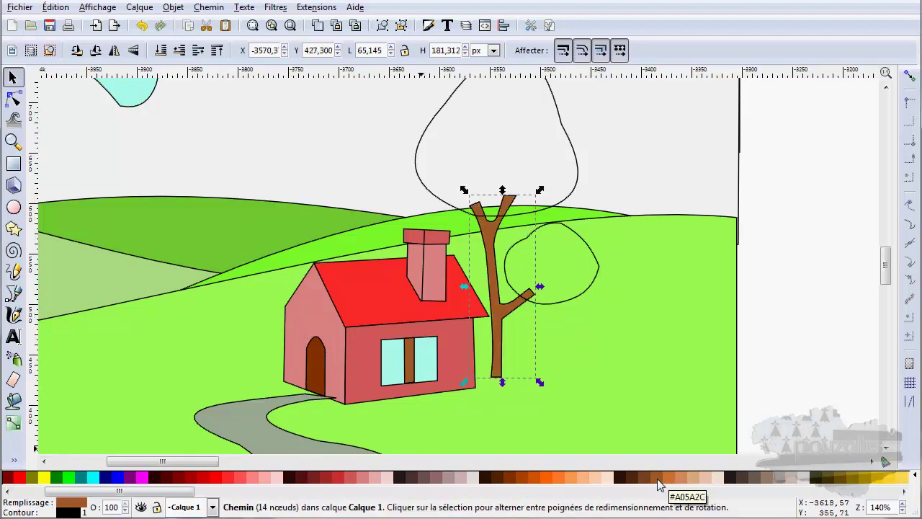
click(645, 479)
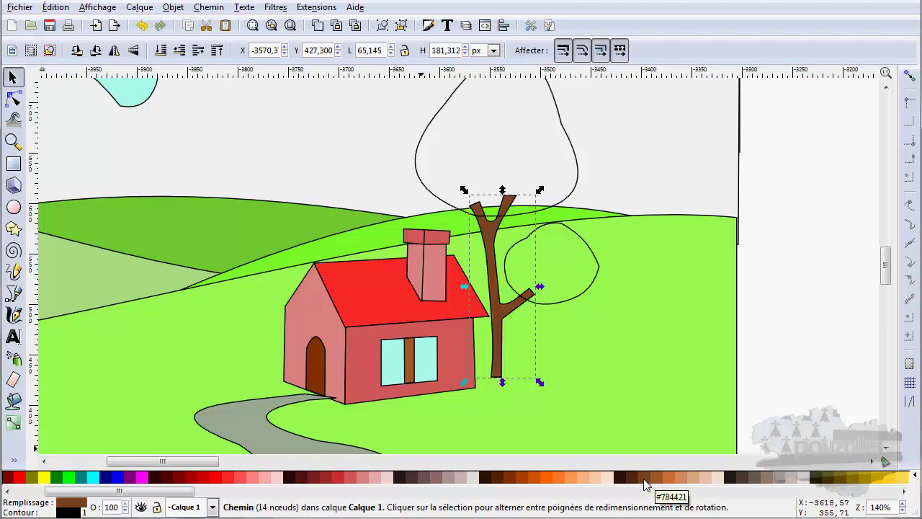
click(632, 479)
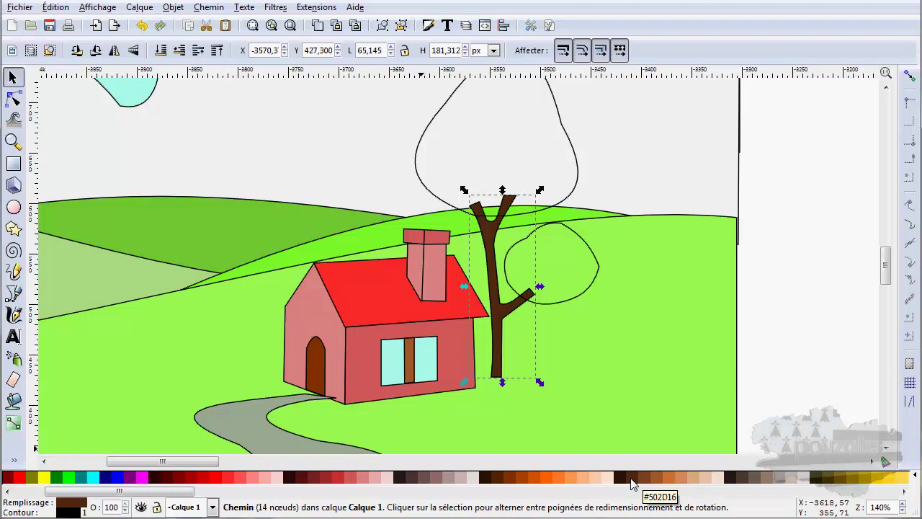
Step: Recolour the tree trunk and branches with the lighter brown #AA4400, after trying #803300 and #D45500
click(509, 478)
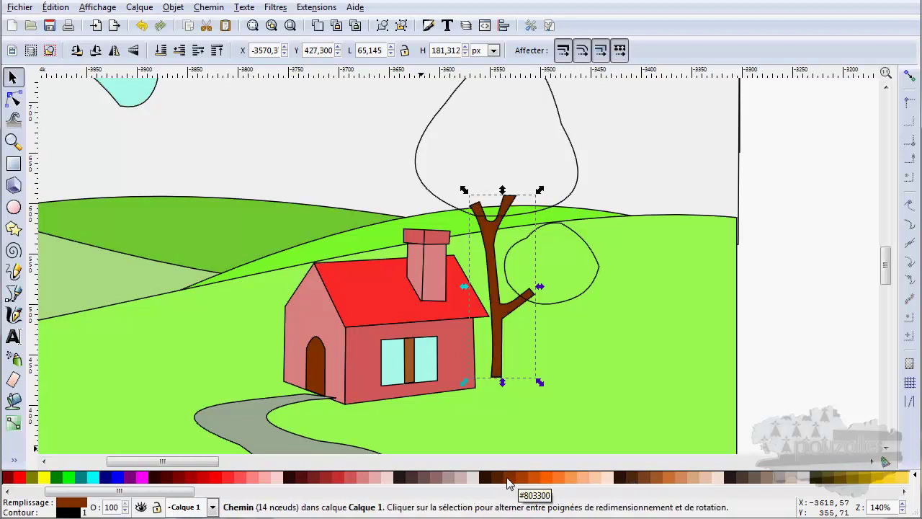
click(522, 479)
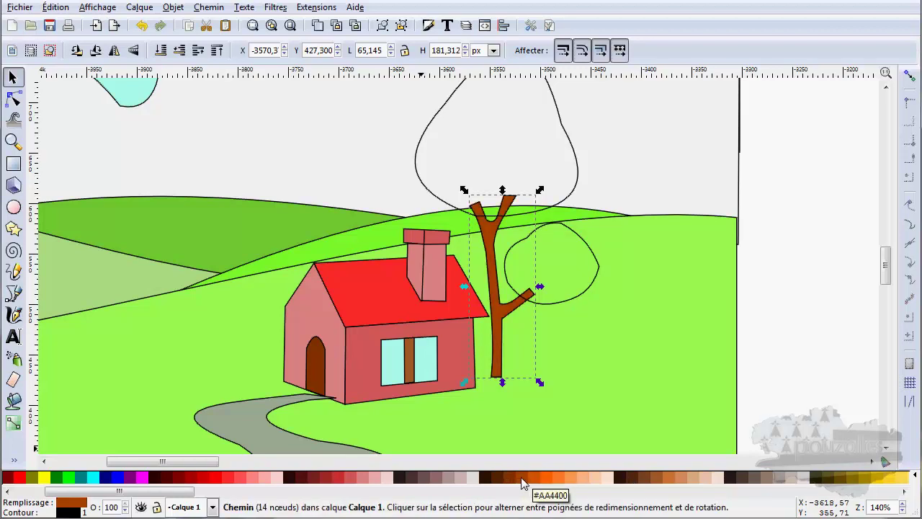
click(532, 479)
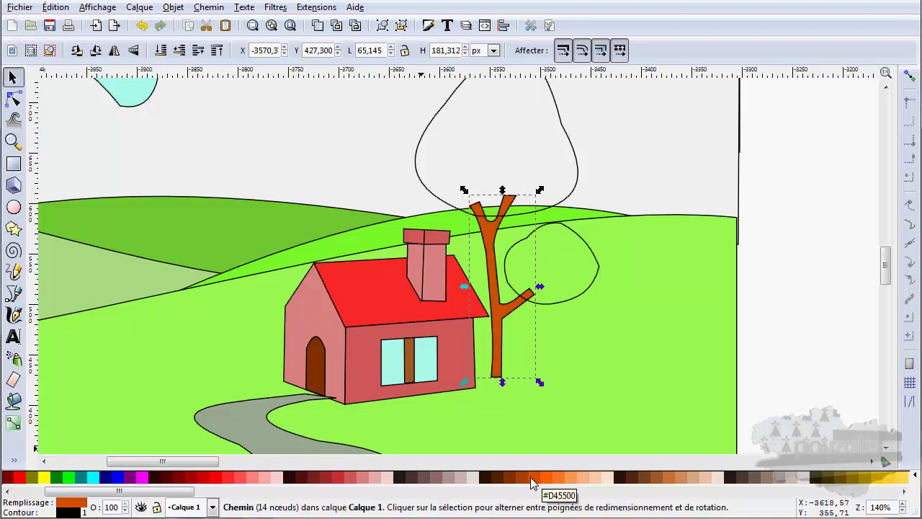
click(523, 480)
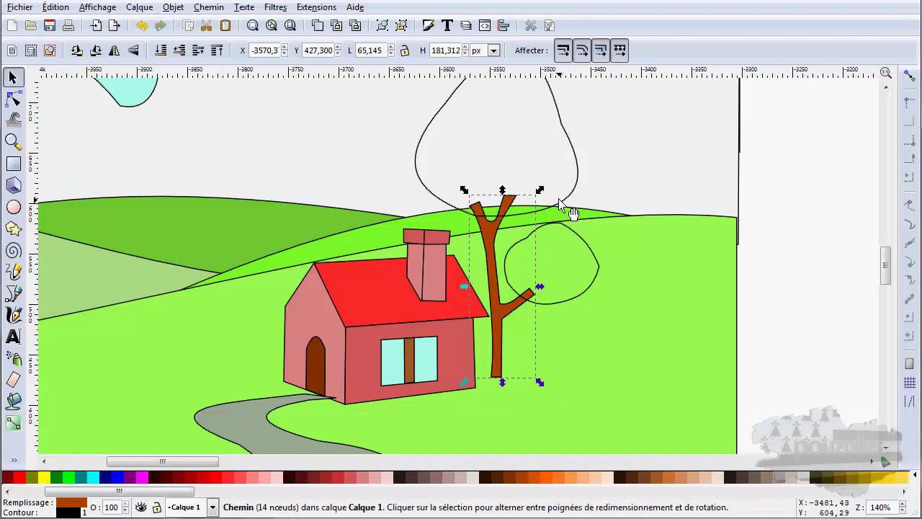
Step: Fill both foliage shapes of the tree together with one medium green and deselect them
click(564, 205)
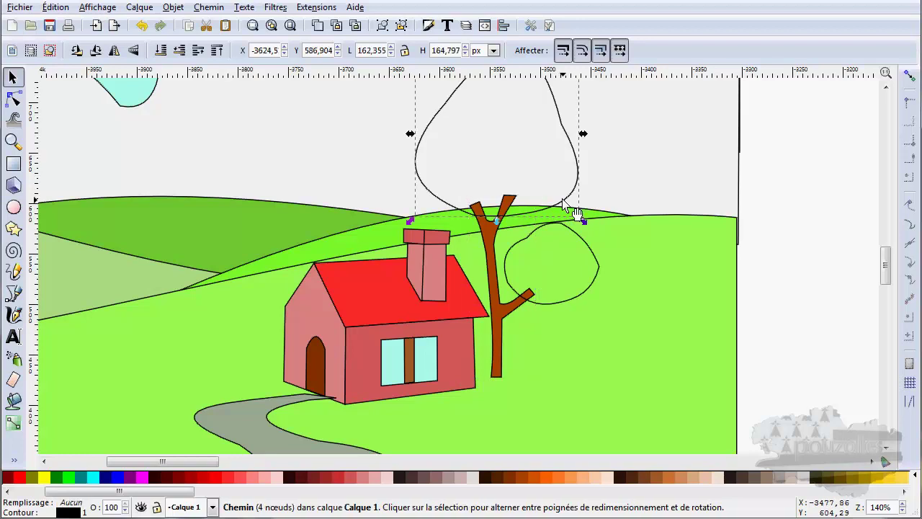
shift+click(587, 292)
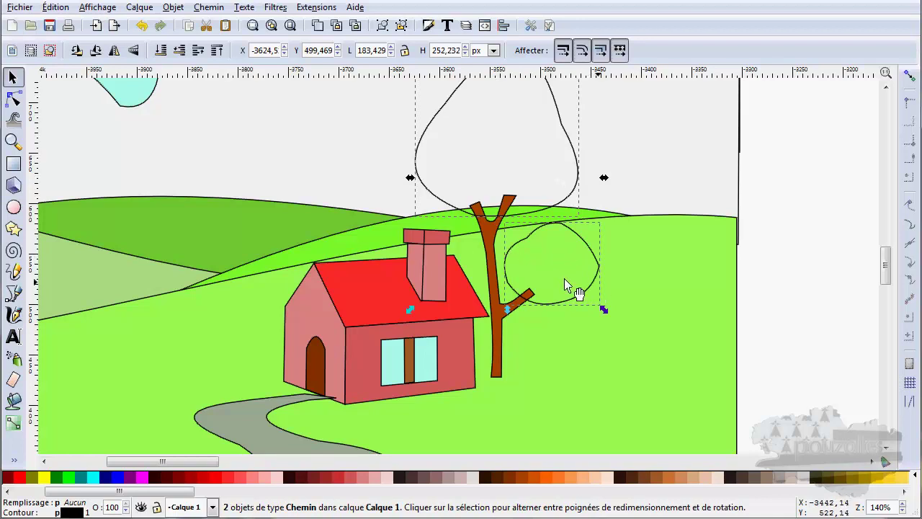
drag(168, 497, 404, 499)
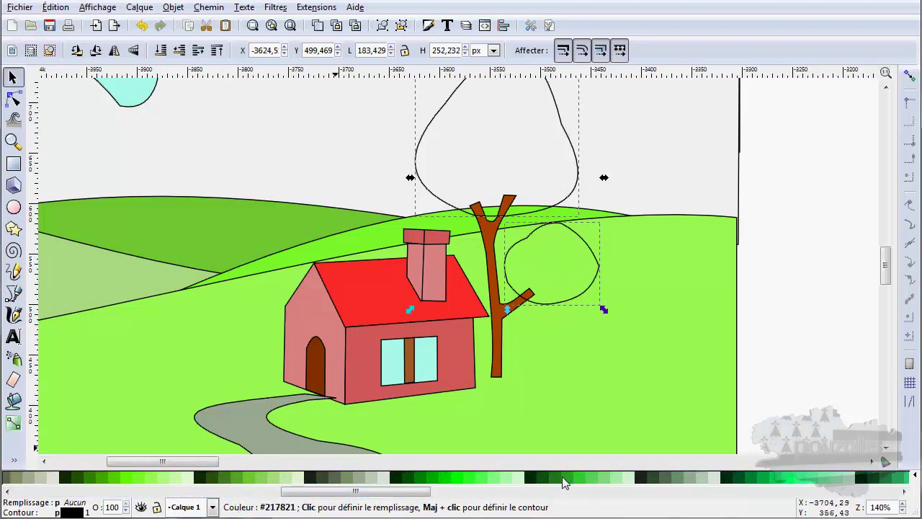
click(549, 479)
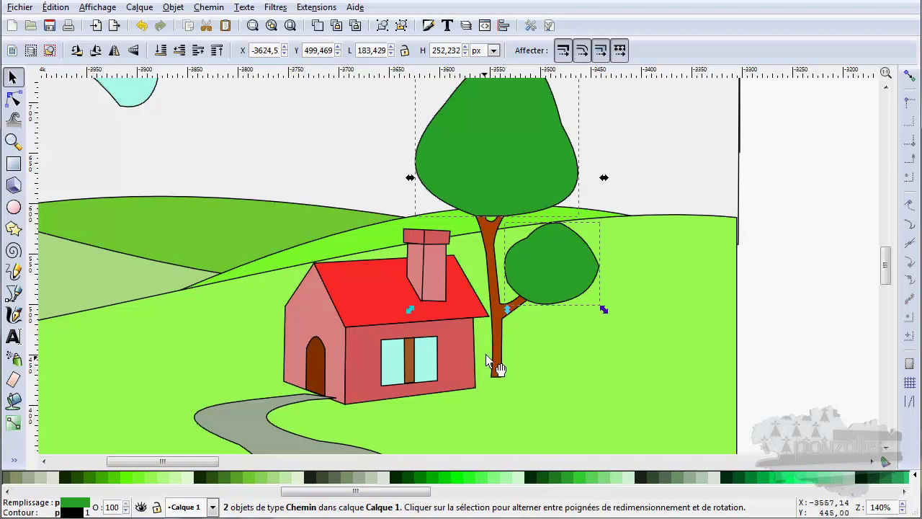
scroll(488, 349, down, 3)
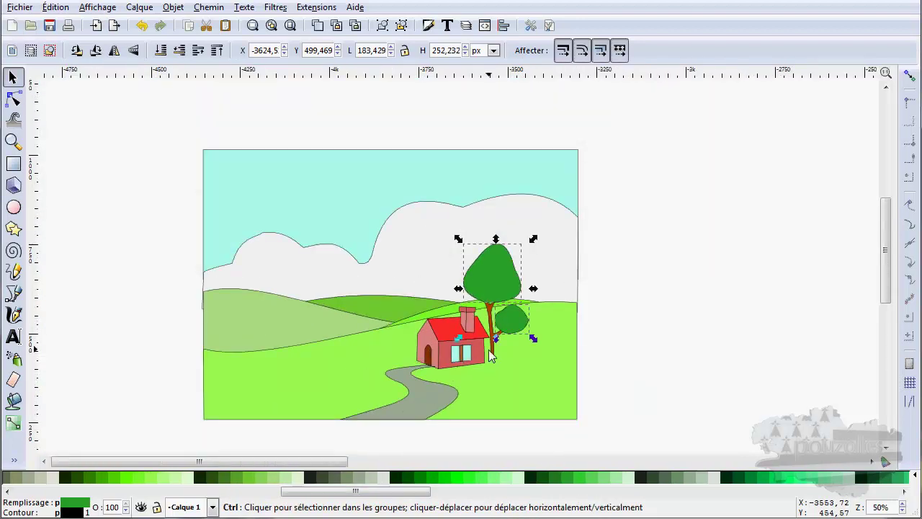
scroll(489, 353, up, 1)
drag(500, 354, 559, 353)
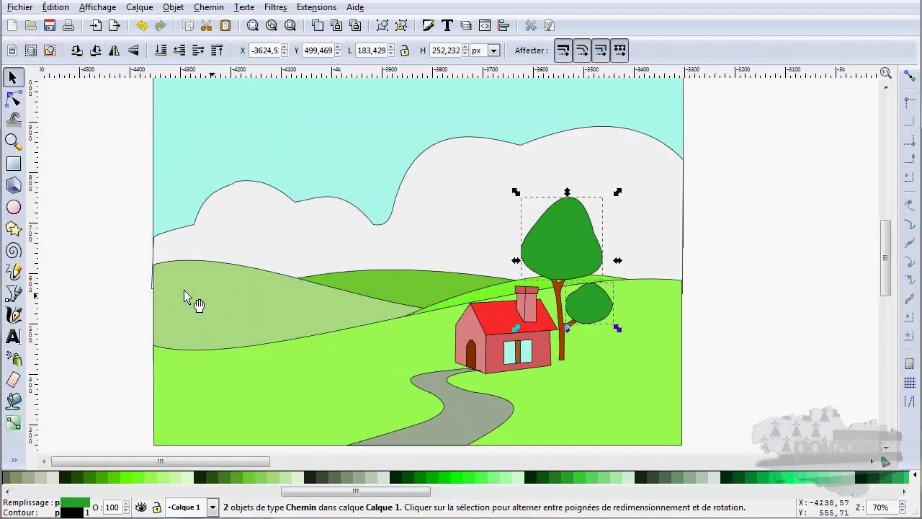
click(143, 283)
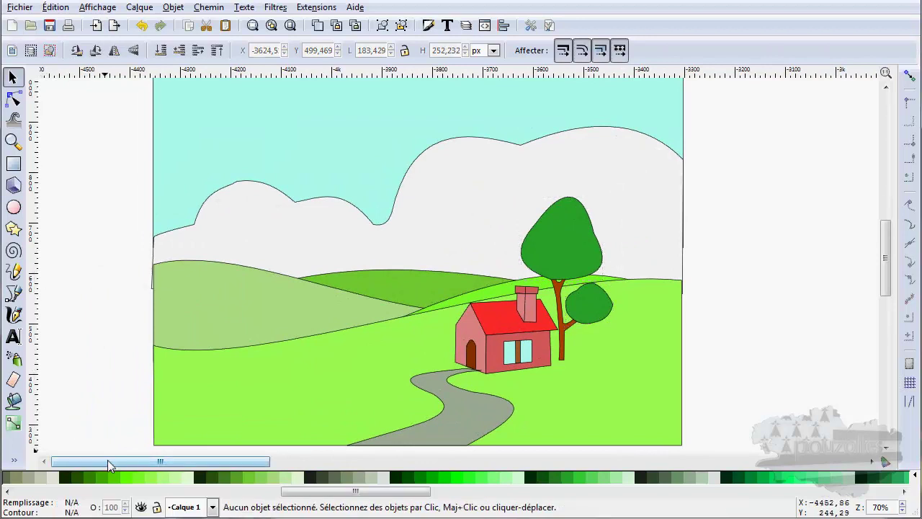
Step: Switch the colour palette from Inkscape default to Blues and bring its light blue shades into view
mouse_move(110, 465)
mouse_down()
mouse_move(175, 461)
mouse_move(115, 462)
mouse_up()
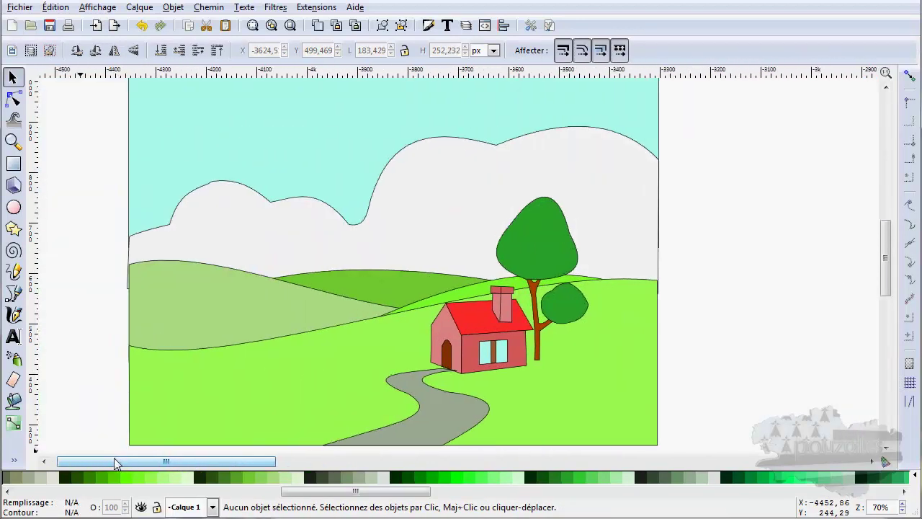
drag(322, 494, 28, 495)
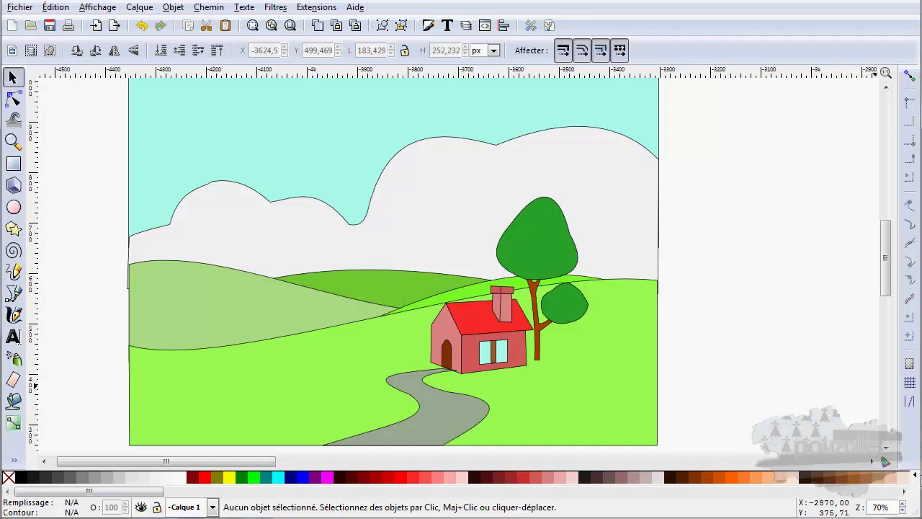
click(917, 477)
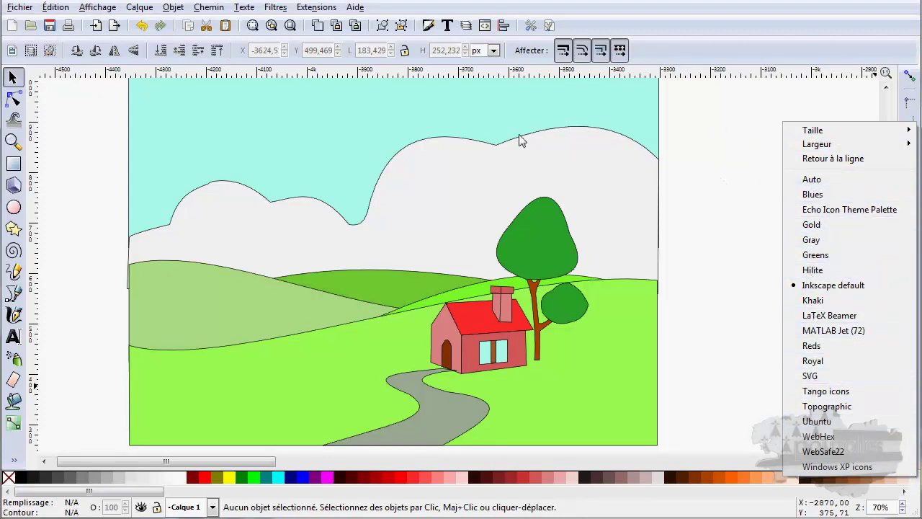
click(815, 195)
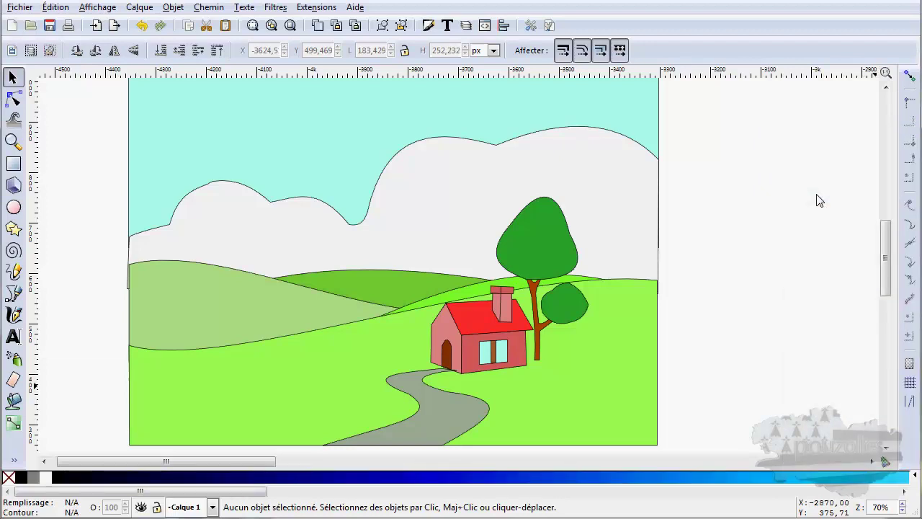
drag(241, 494, 891, 479)
drag(835, 496, 436, 506)
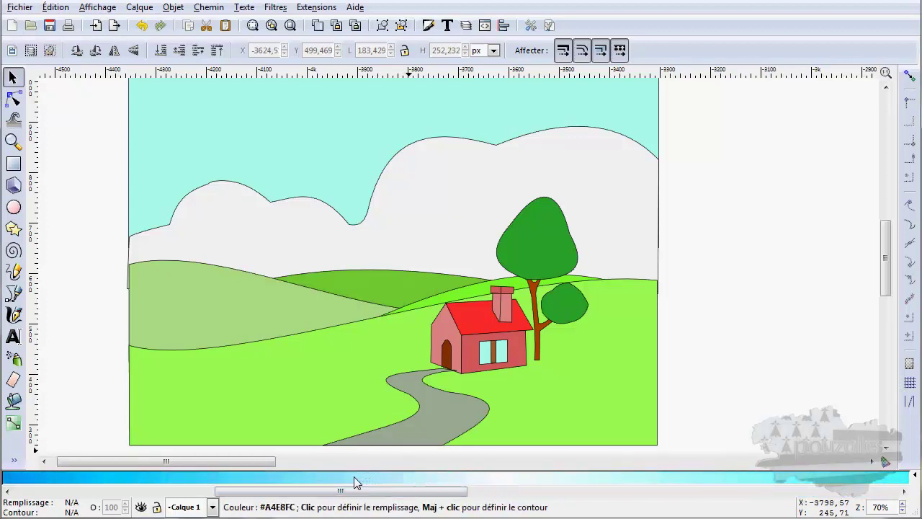
Step: Recolour the sky rectangle with a very pale blue from the Blues palette, trying two slightly darker blues first
click(159, 105)
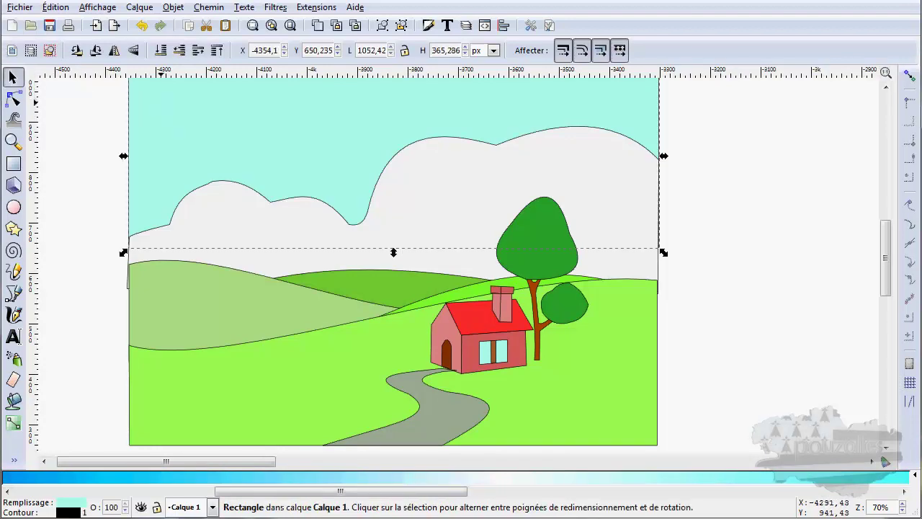
click(393, 481)
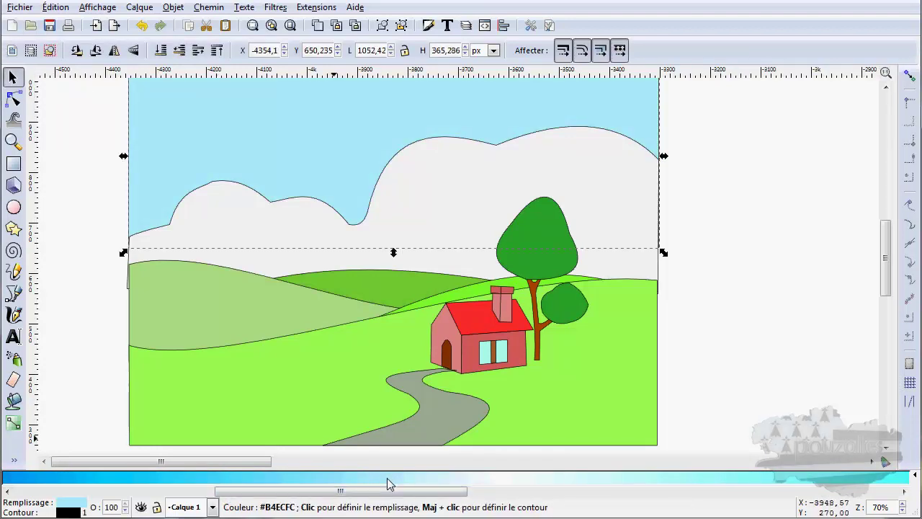
click(406, 485)
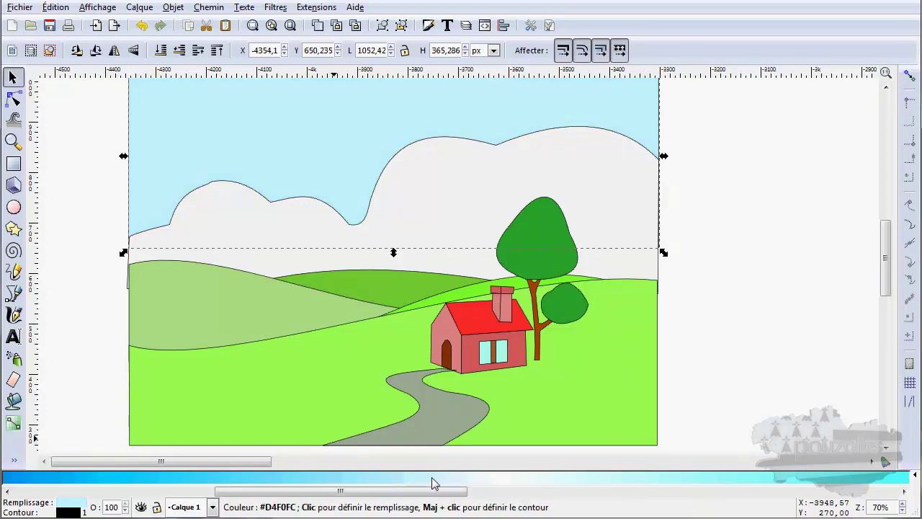
click(436, 482)
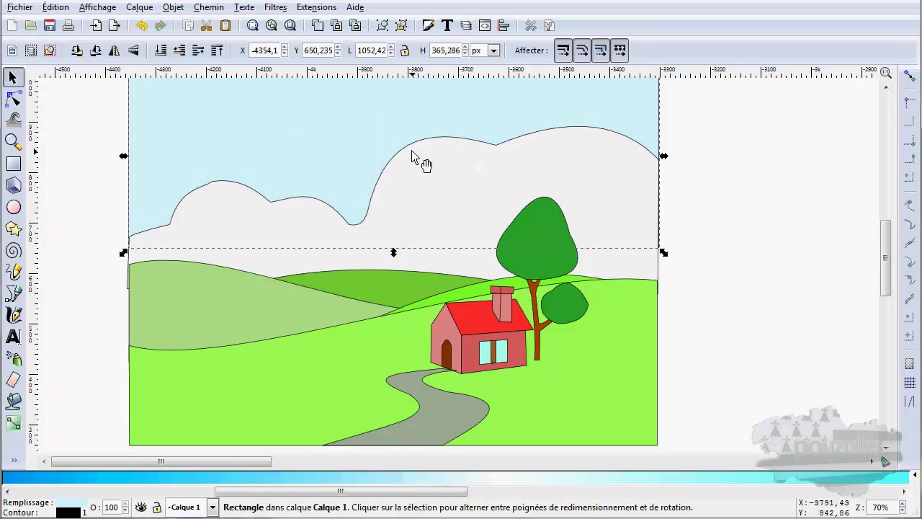
Step: Recolour the large foreground hill with a bright yellow-green from the Greens palette
click(344, 325)
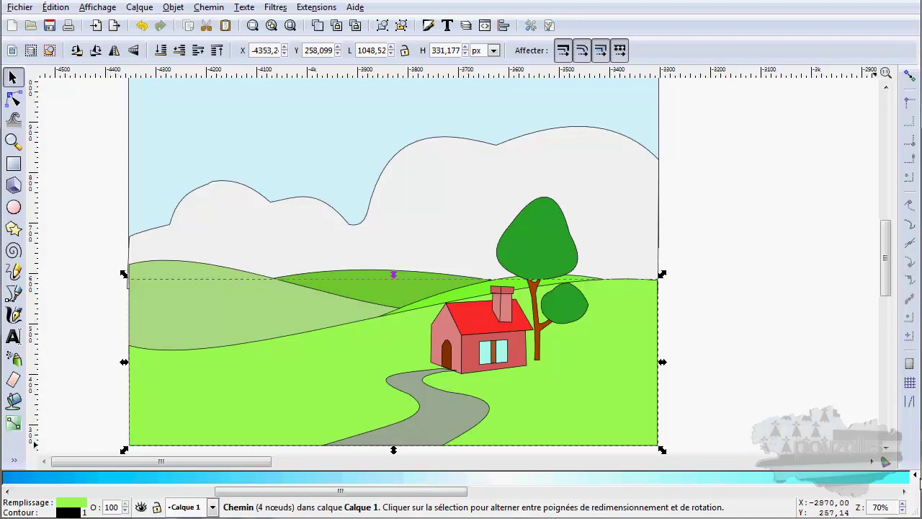
click(917, 476)
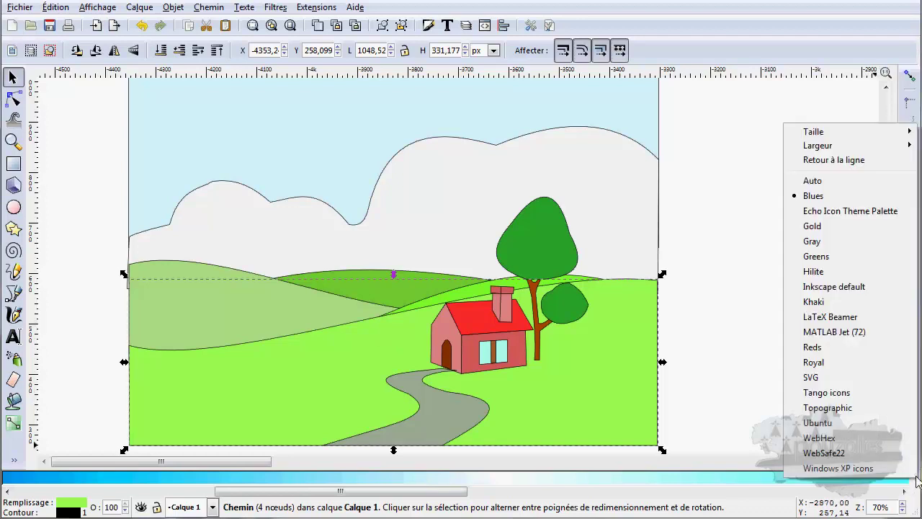
click(836, 260)
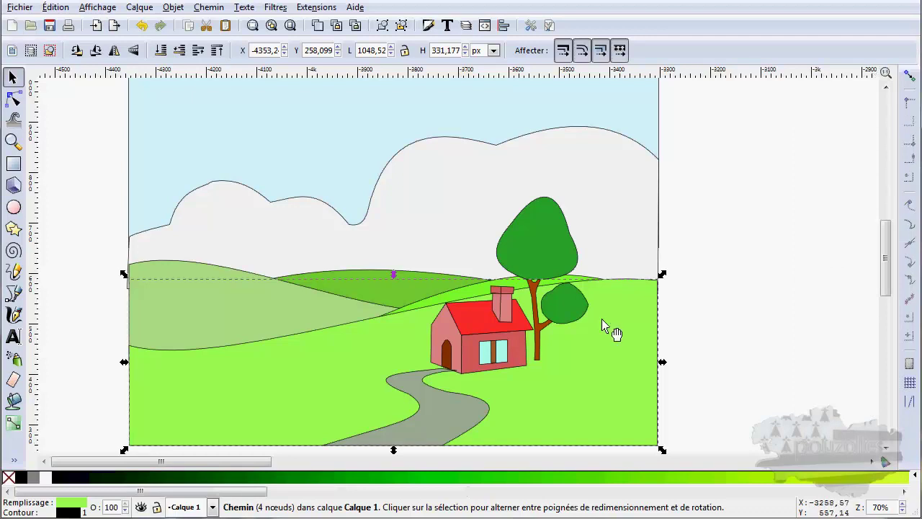
drag(101, 490, 245, 510)
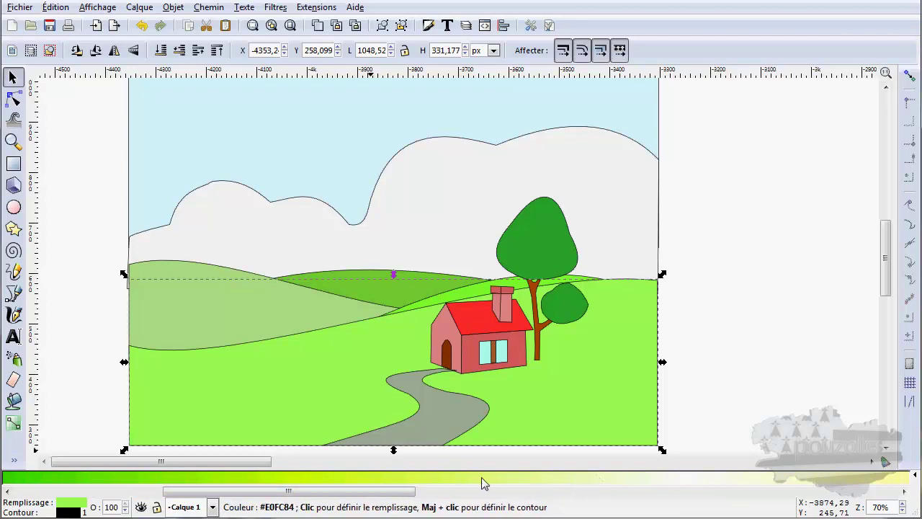
drag(392, 496, 319, 496)
click(423, 481)
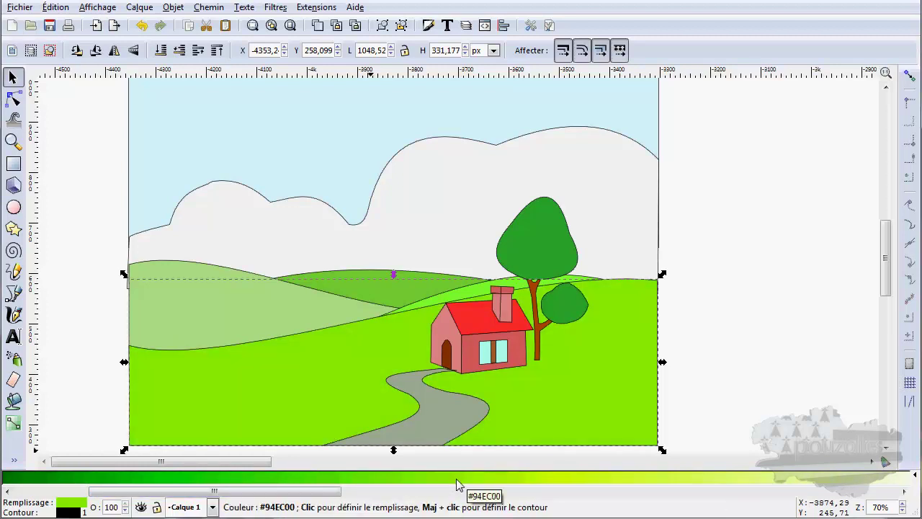
click(454, 483)
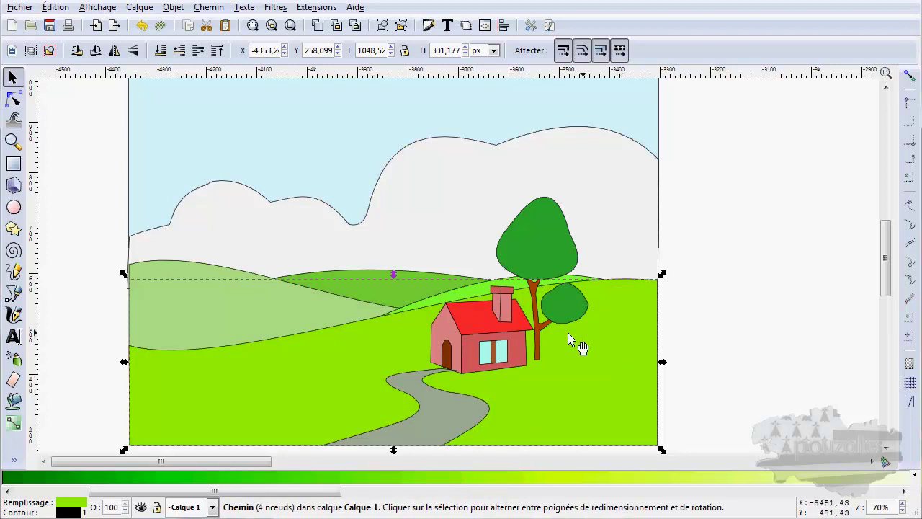
Step: Examine the colours offered by the Gold, Gray and Hilite palettes
drag(337, 494, 283, 496)
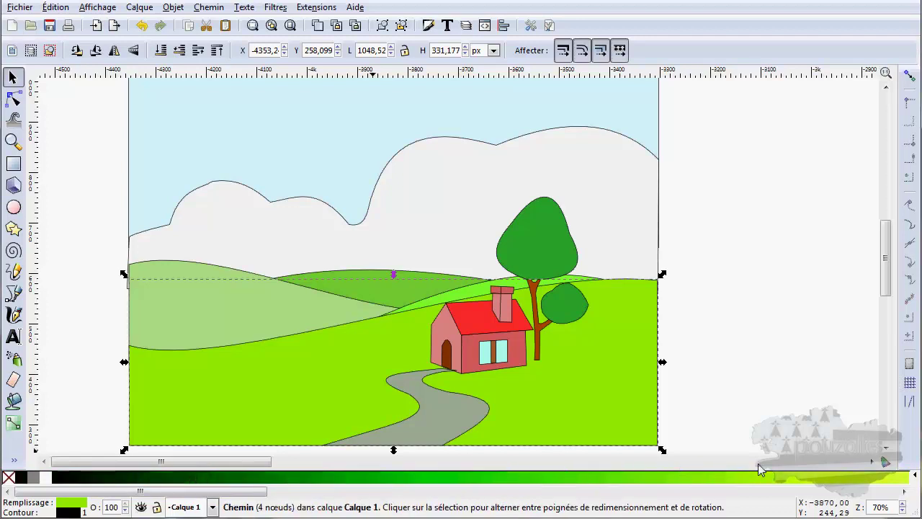
click(914, 478)
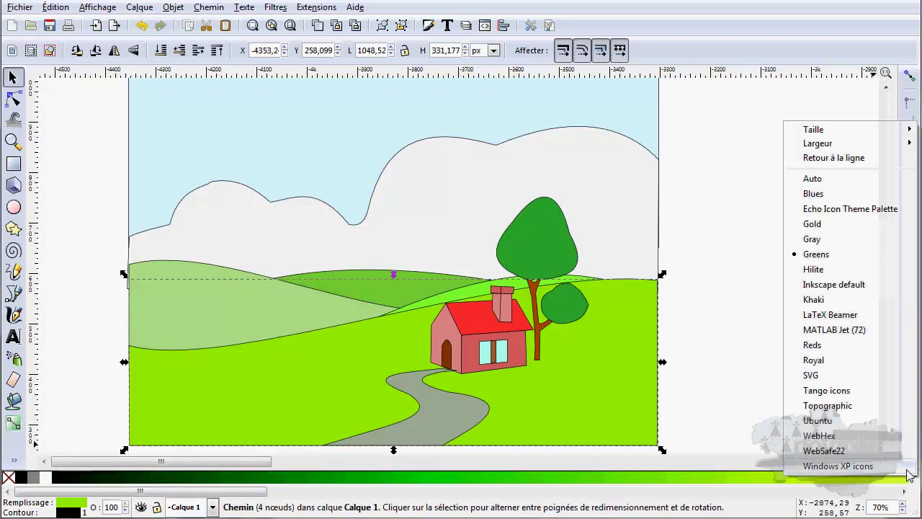
click(817, 225)
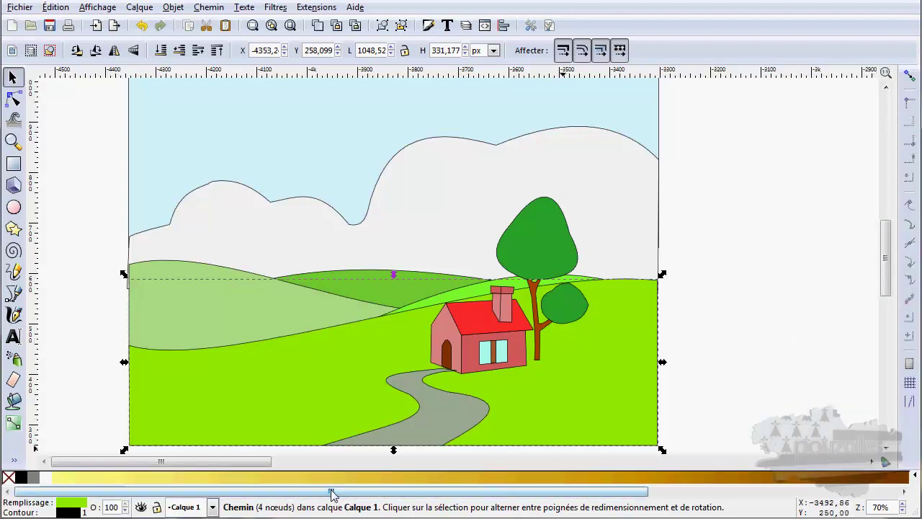
mouse_move(332, 492)
mouse_down()
mouse_move(532, 511)
mouse_move(332, 509)
mouse_up()
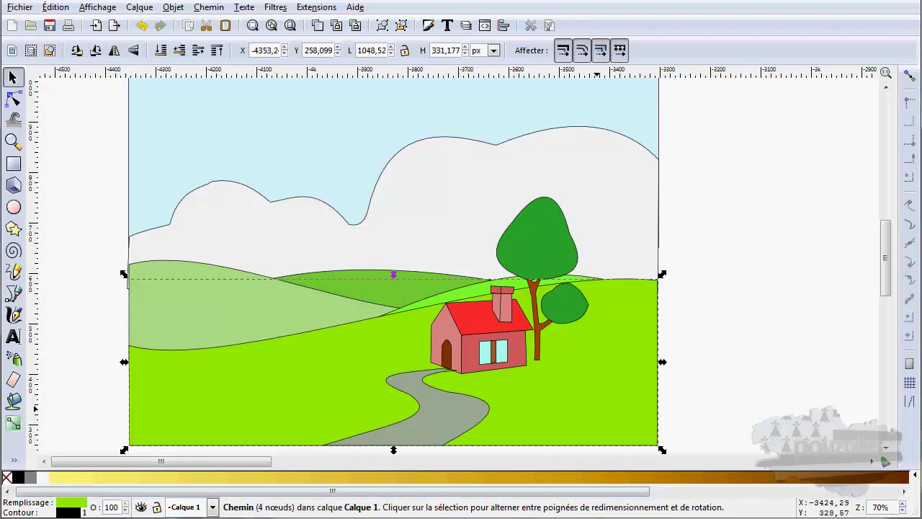
click(913, 479)
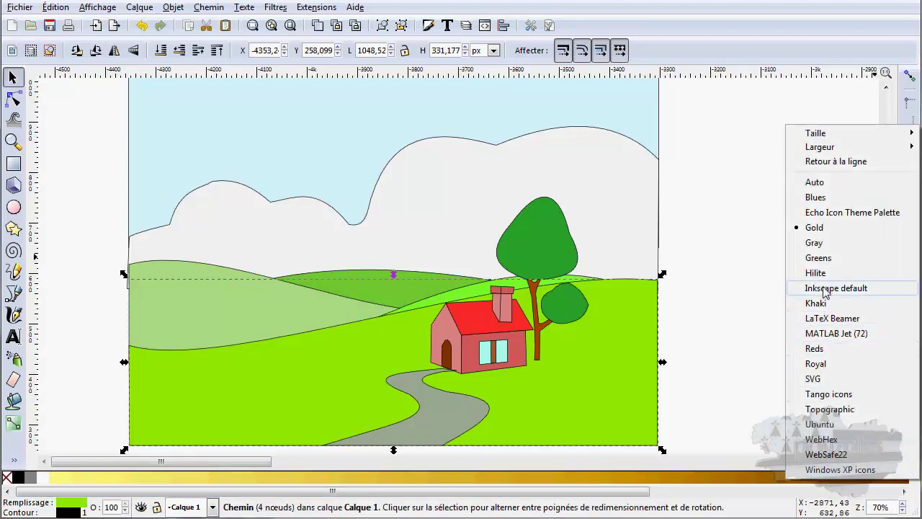
click(814, 243)
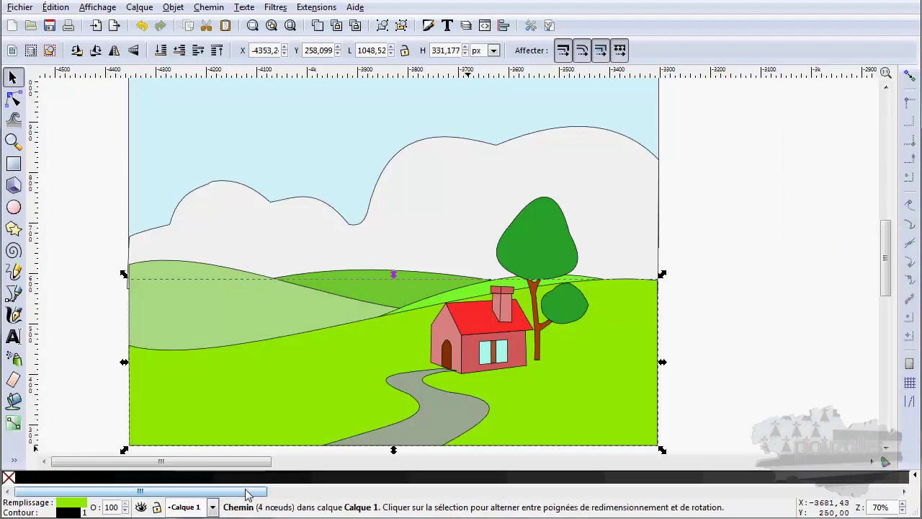
drag(249, 491, 217, 496)
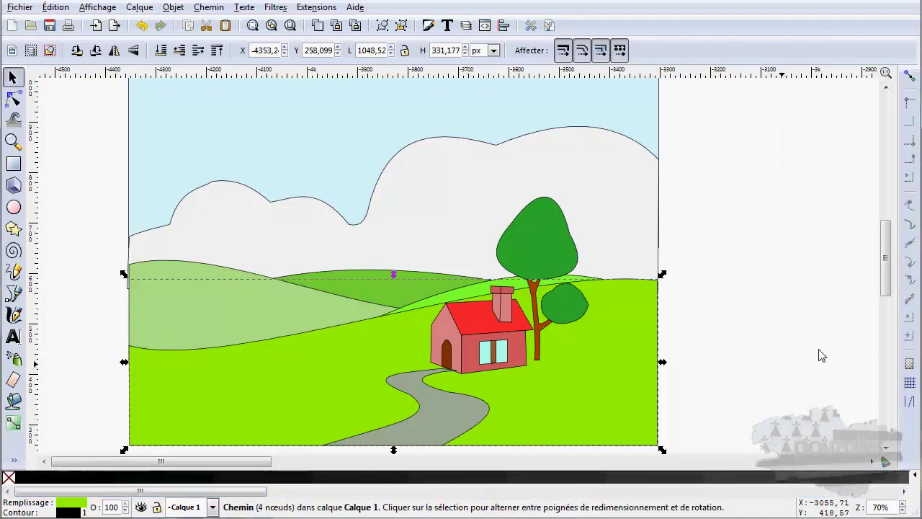
click(916, 476)
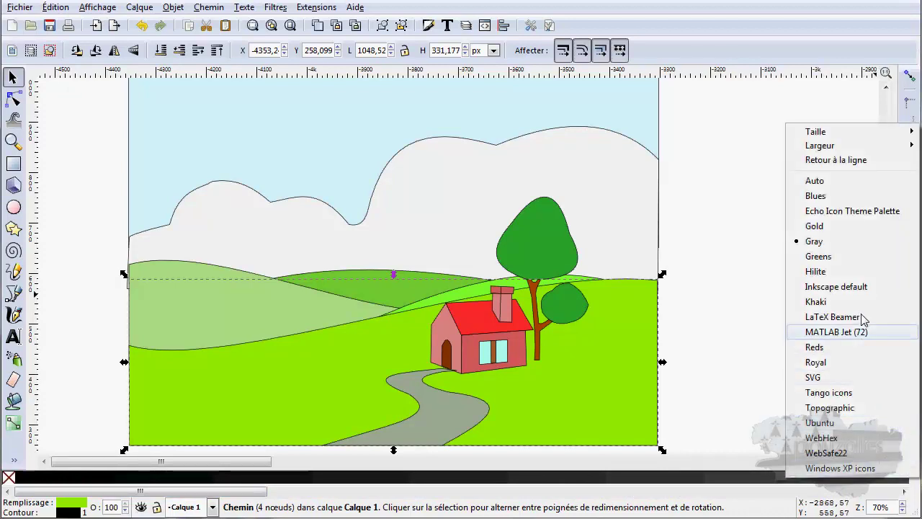
click(826, 277)
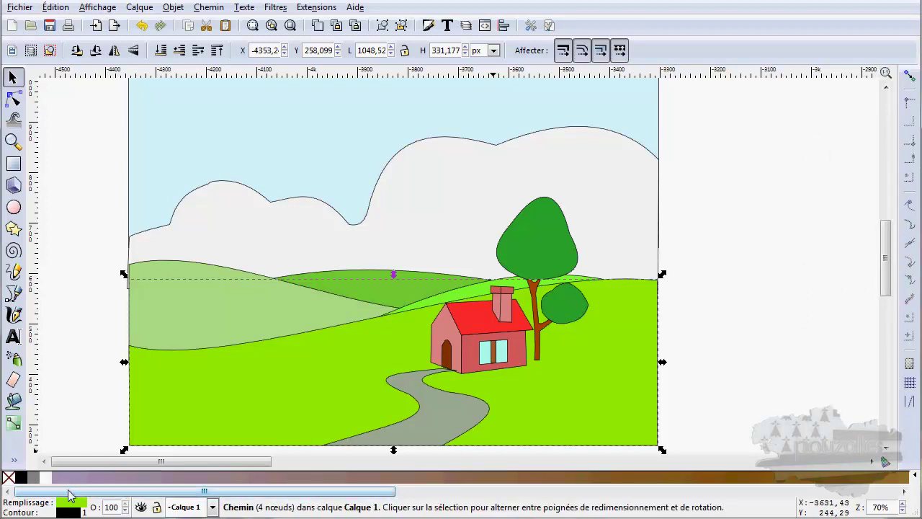
Step: Switch the colour palette from Hilite to Topographic and look over its blue and green shades
mouse_move(70, 495)
mouse_down()
mouse_move(642, 498)
mouse_move(65, 500)
mouse_up()
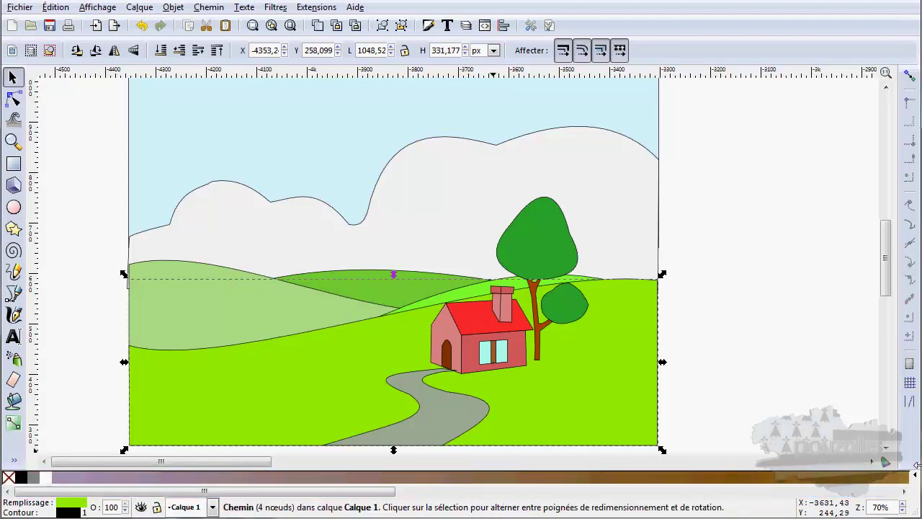
click(917, 477)
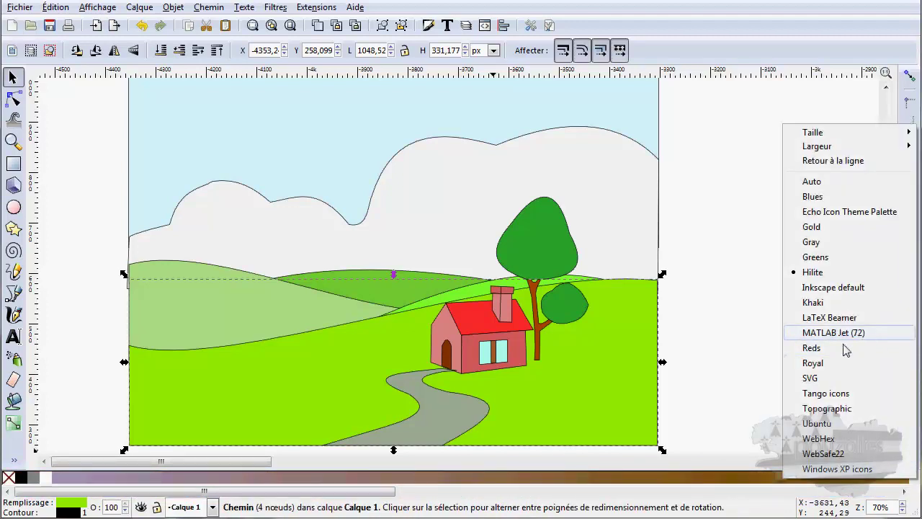
click(818, 409)
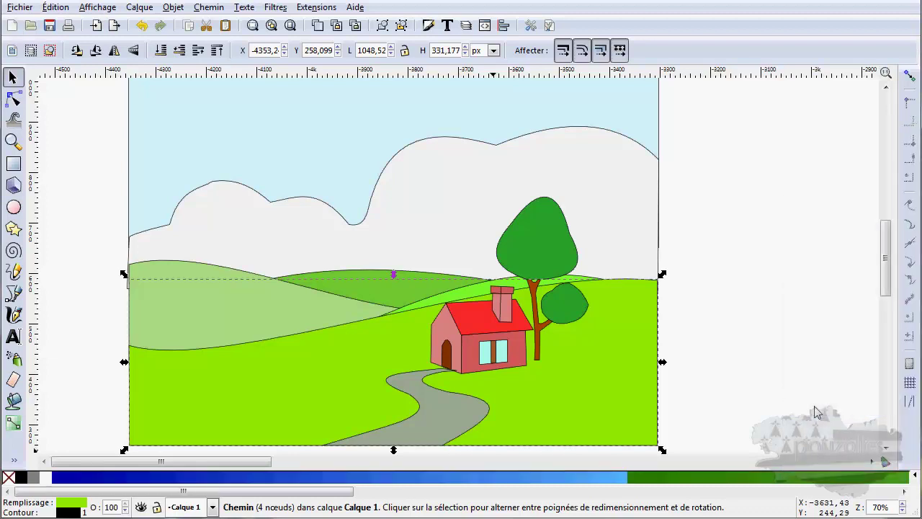
drag(314, 494, 155, 488)
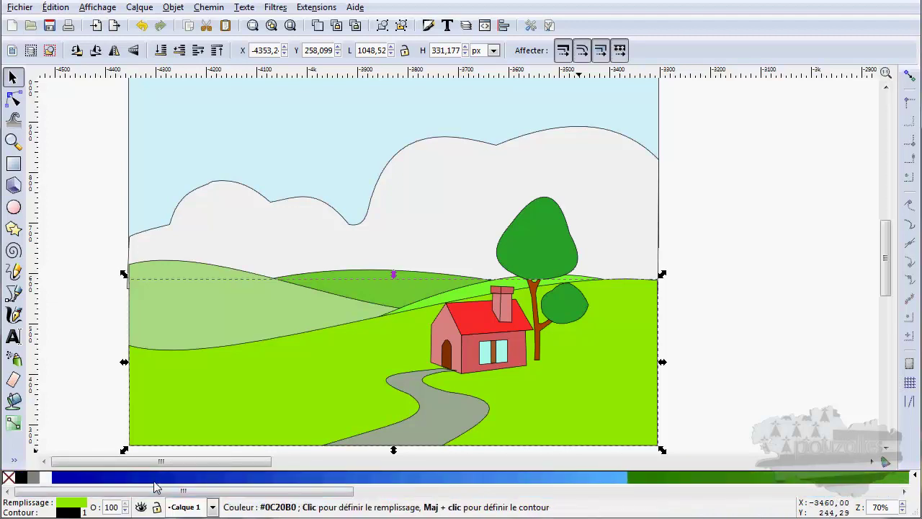
Step: Recolour the large foreground hill with a soft yellow-green from the Topographic palette, trying a dark blue and lighter greens first
click(178, 477)
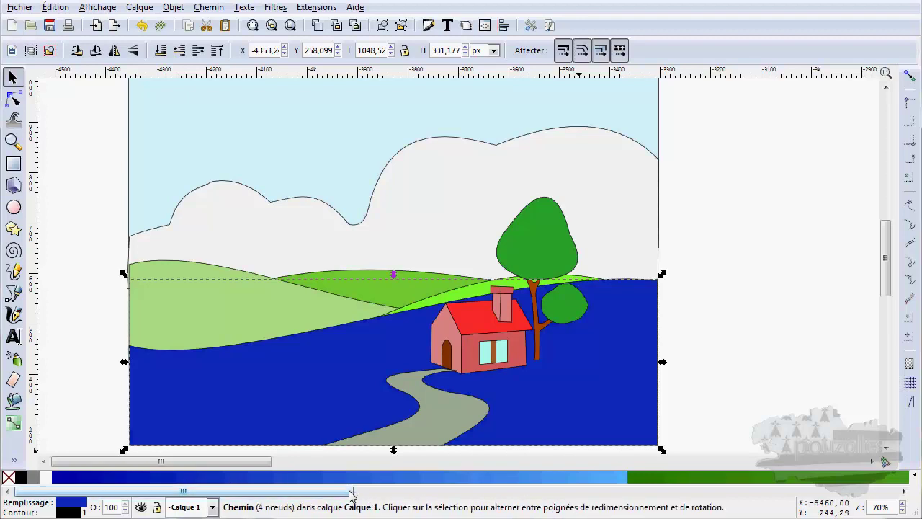
drag(350, 490, 716, 491)
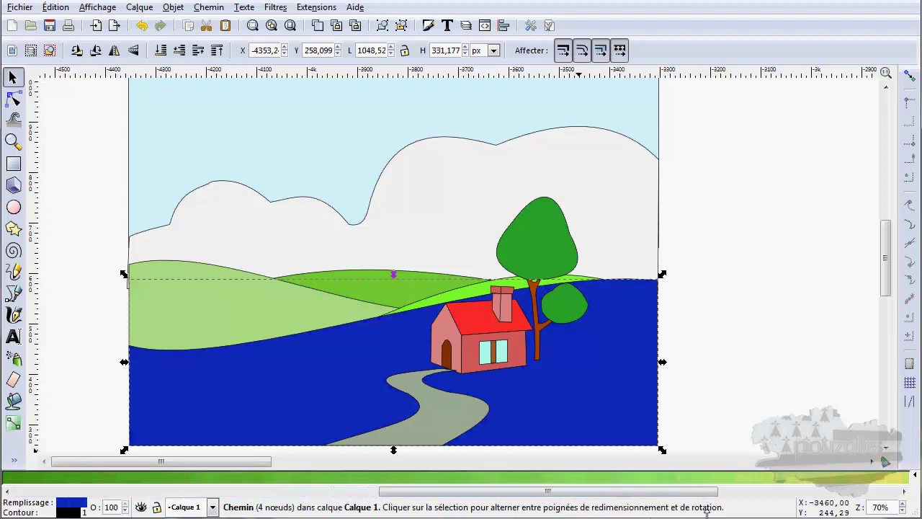
click(675, 478)
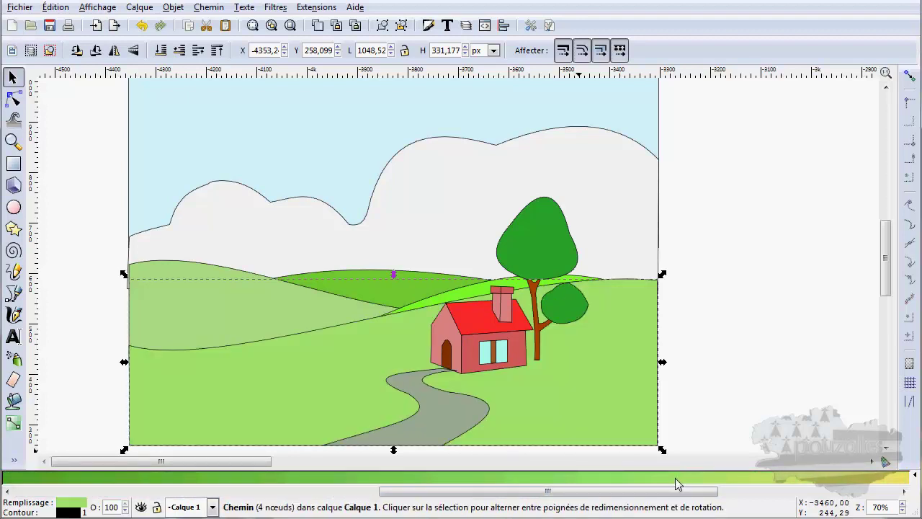
click(690, 479)
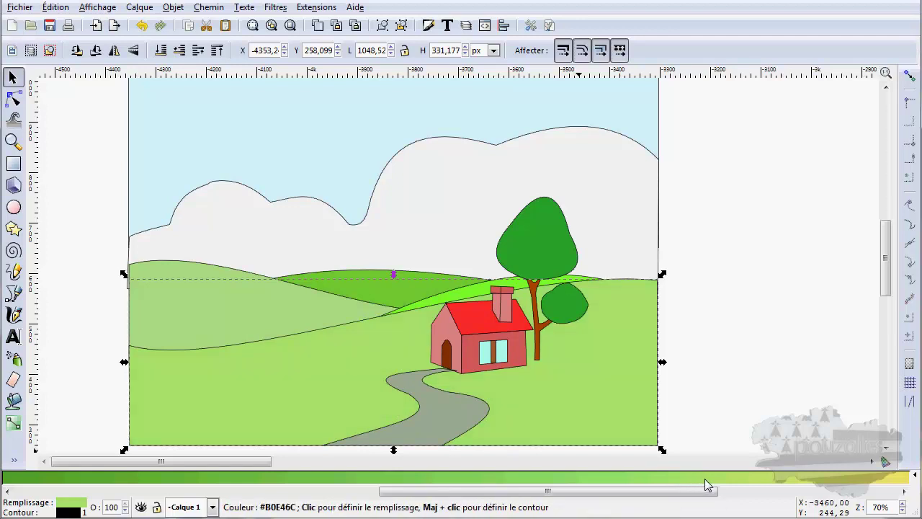
click(707, 480)
click(760, 482)
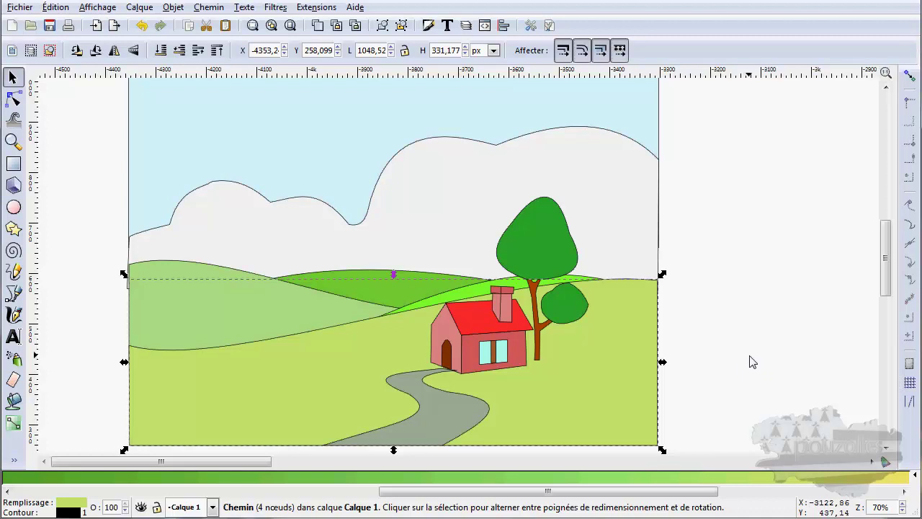
Step: Switch the colour palette back to Inkscape default
click(915, 479)
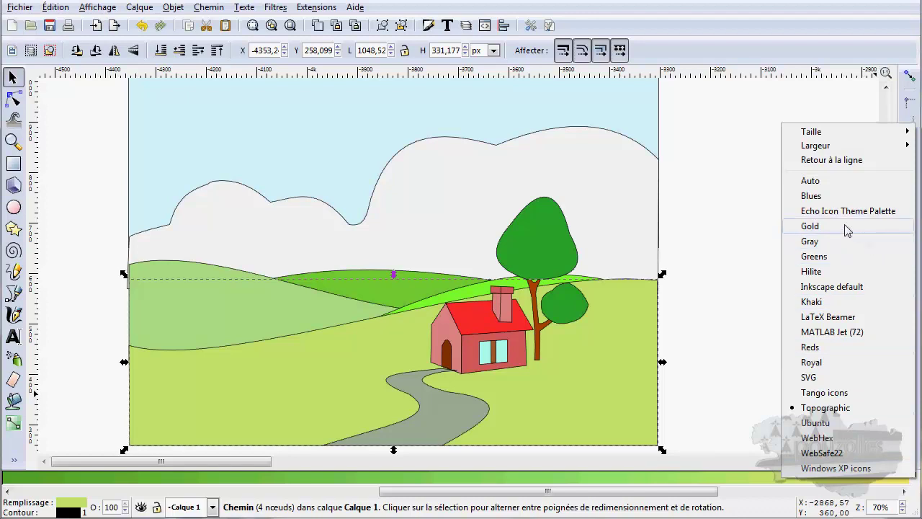
click(832, 286)
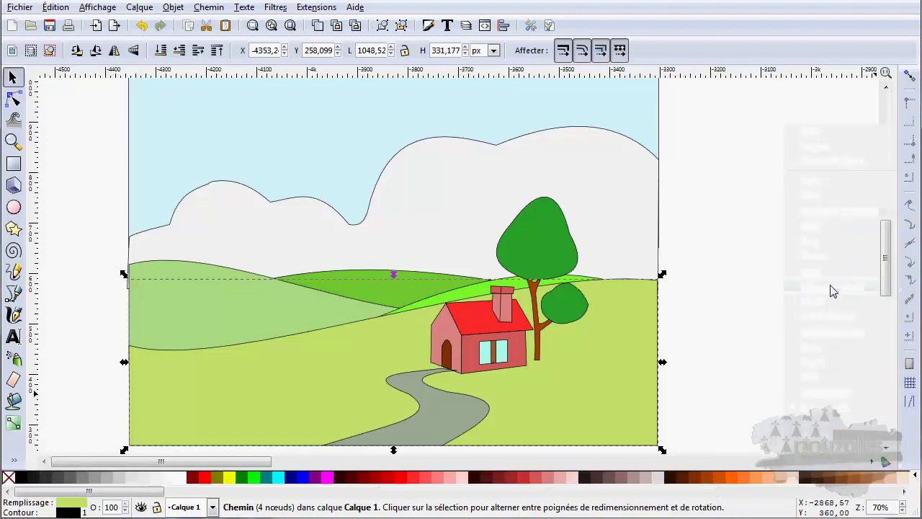